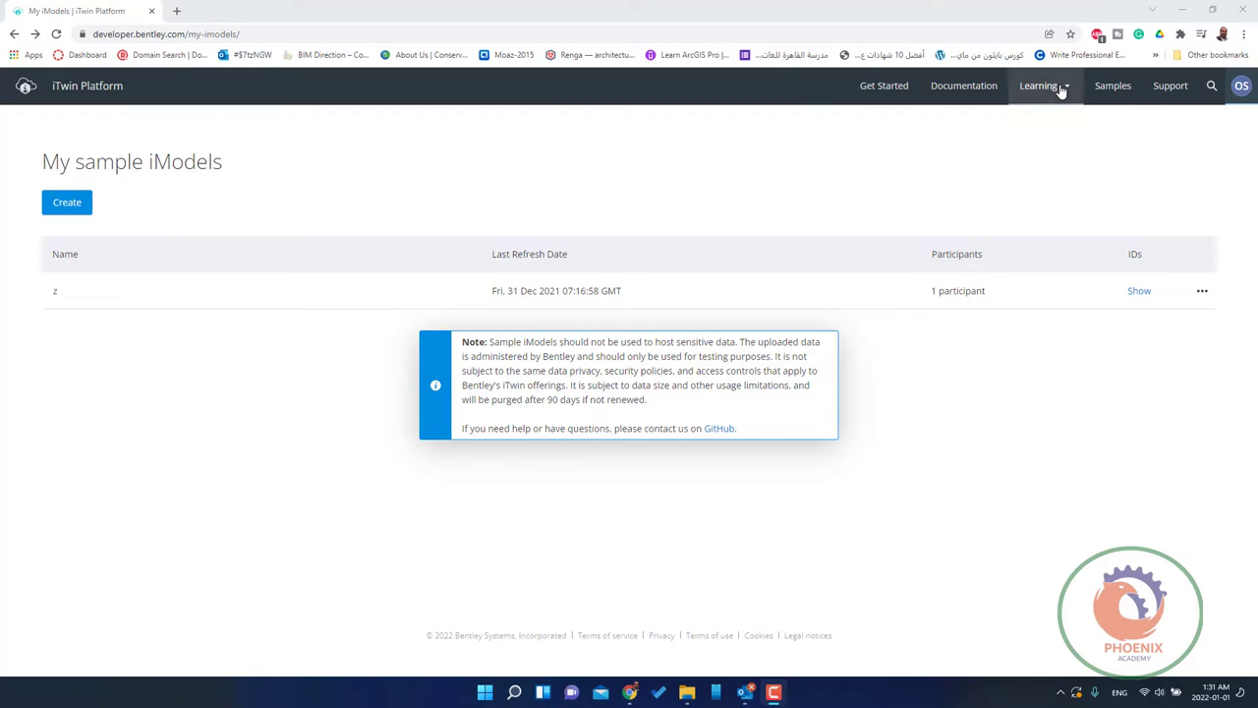
- Create a new sample iModel named 'x' from the Bentley Stadium template and save it
{"action": "right_click", "coordinate": [74, 215]}
{"action": "left_click", "coordinate": [74, 213]}
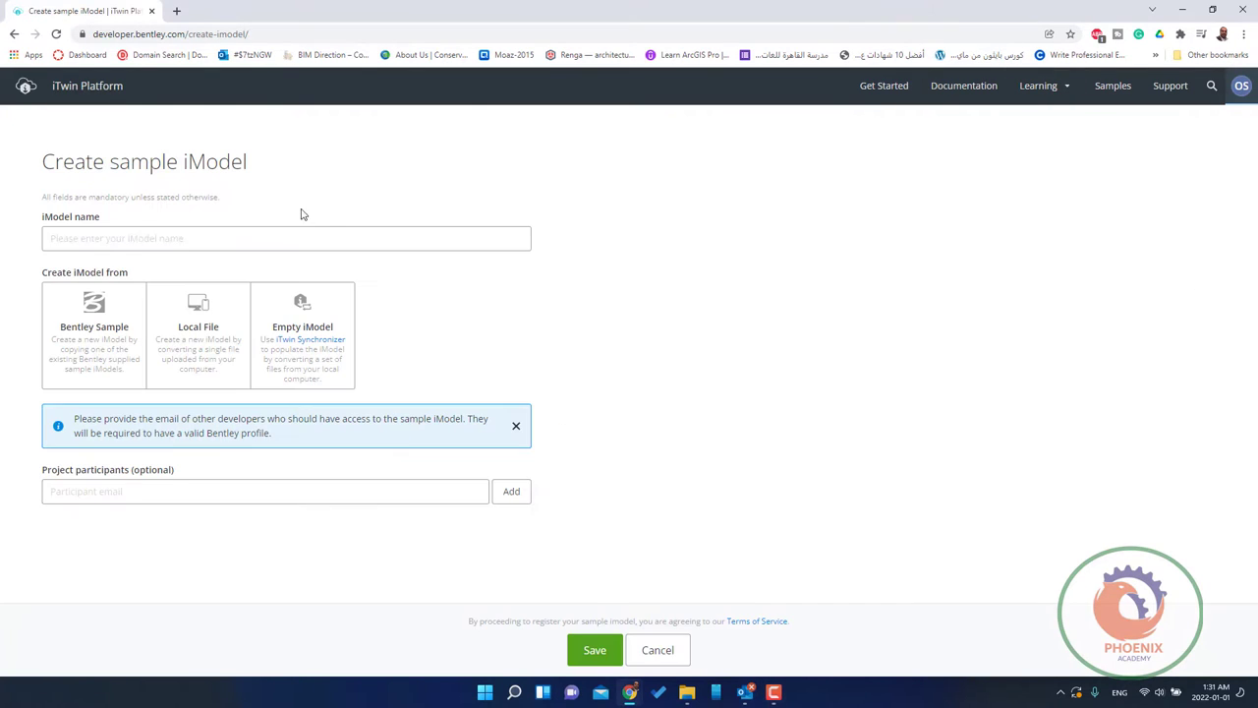
{"action": "left_click", "coordinate": [236, 237]}
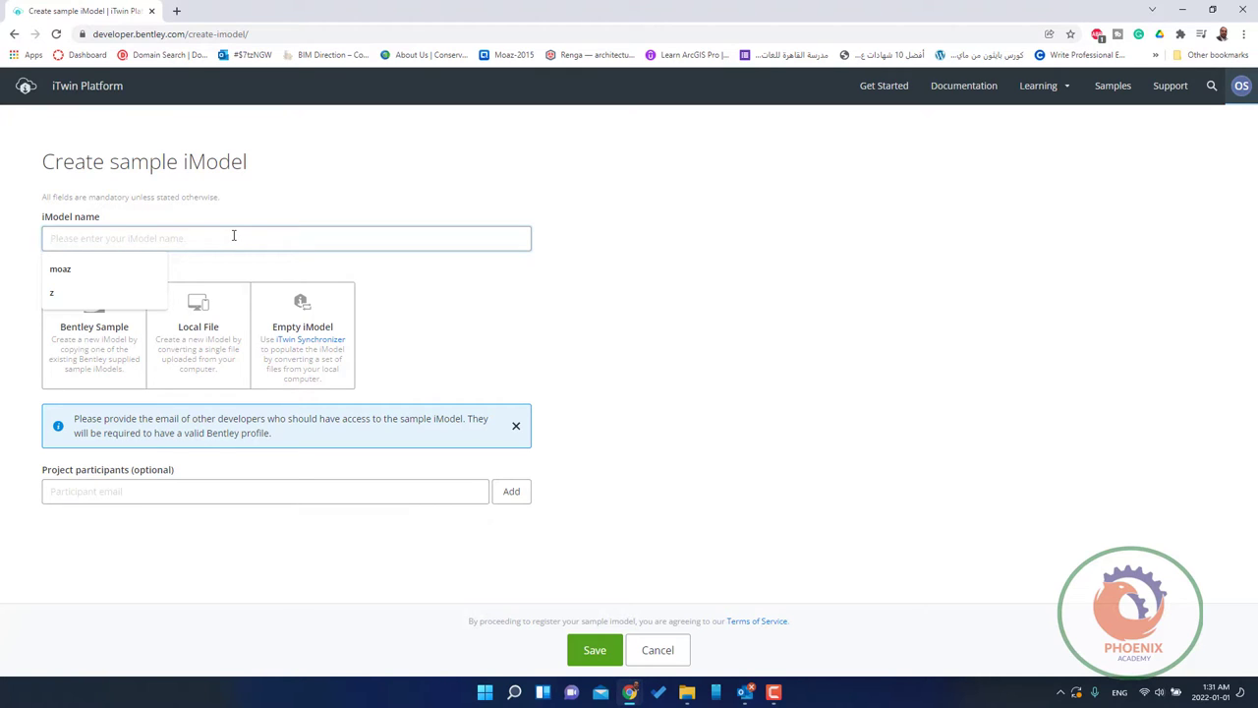
{"action": "type", "text": "x"}
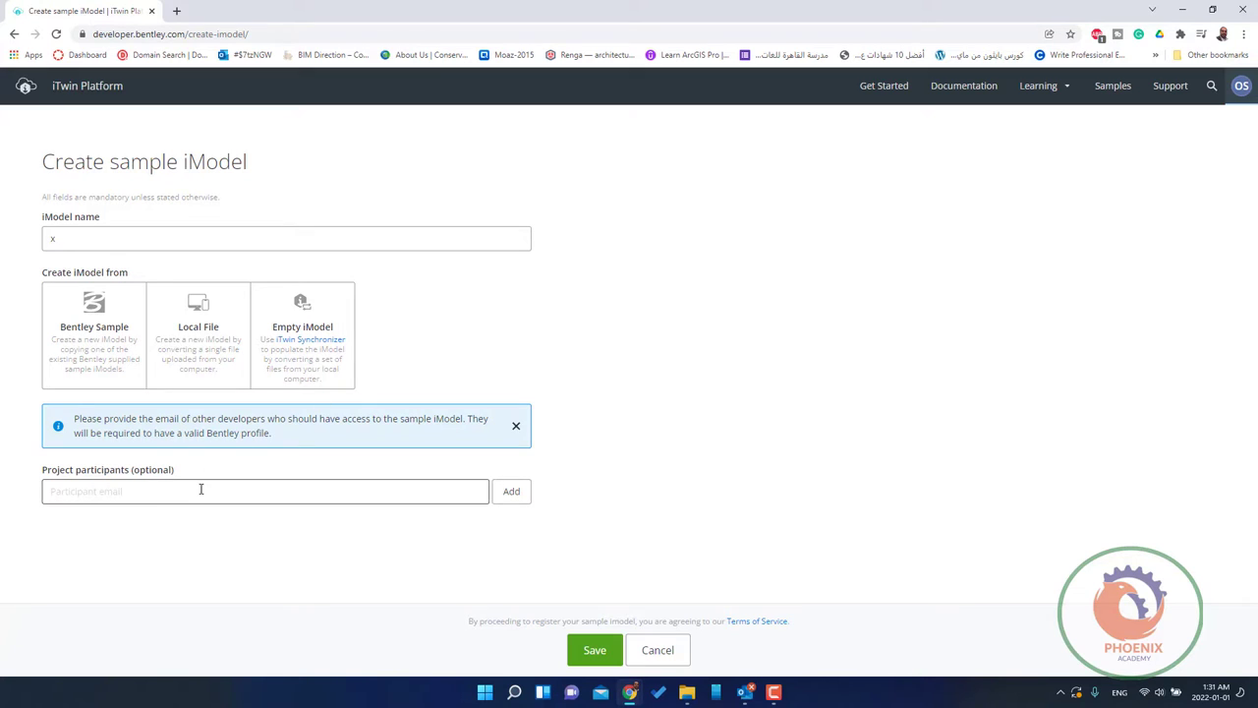
{"action": "left_click", "coordinate": [56, 330]}
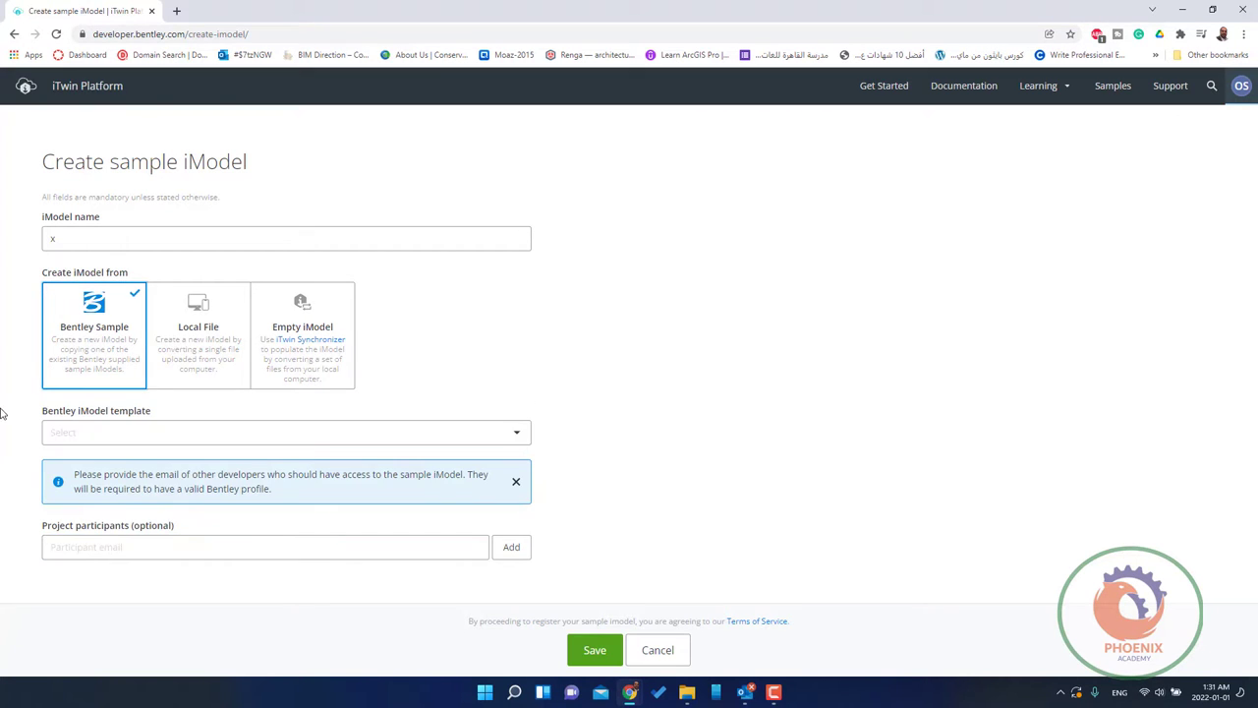
{"action": "left_click", "coordinate": [220, 437]}
{"action": "left_click", "coordinate": [88, 483]}
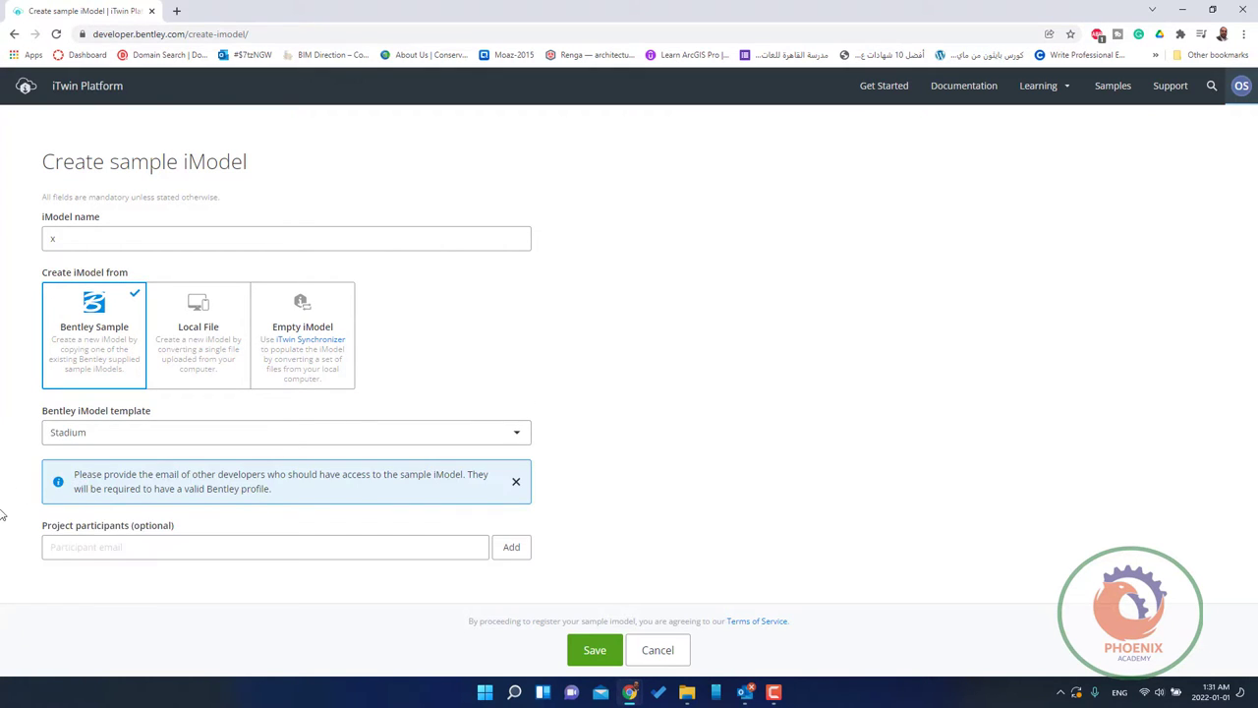
{"action": "left_click", "coordinate": [177, 547]}
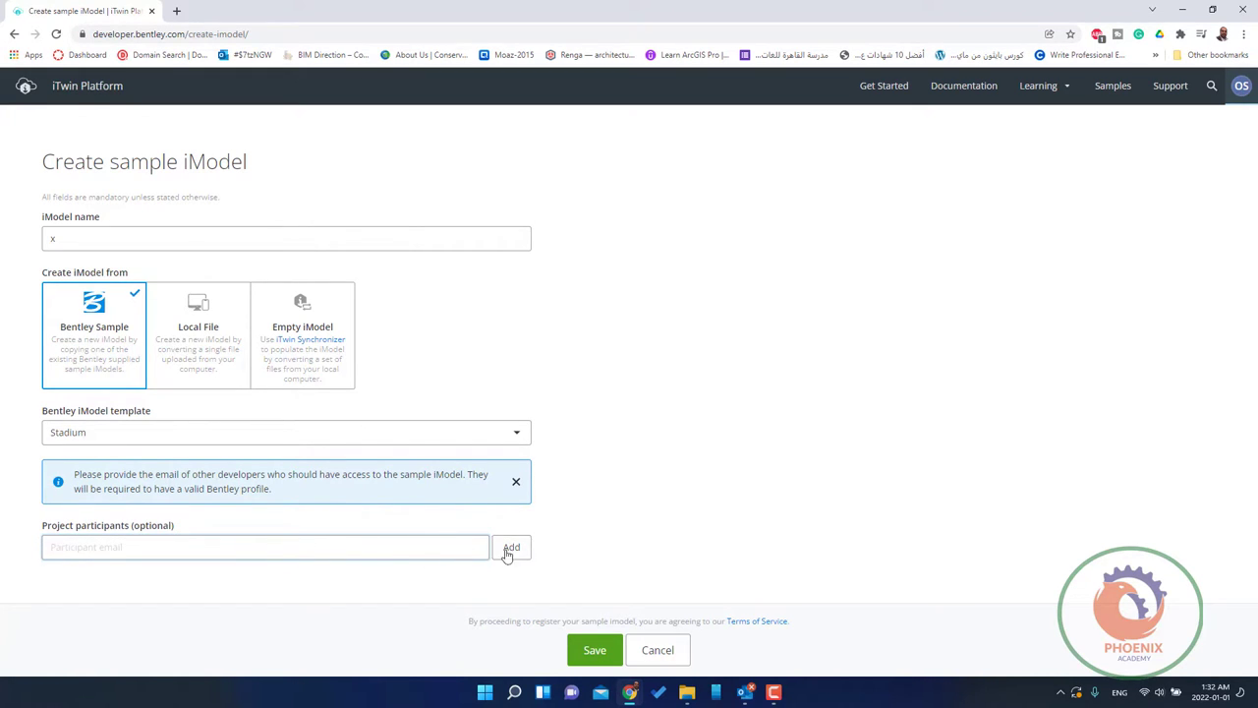
{"action": "left_click", "coordinate": [594, 650]}
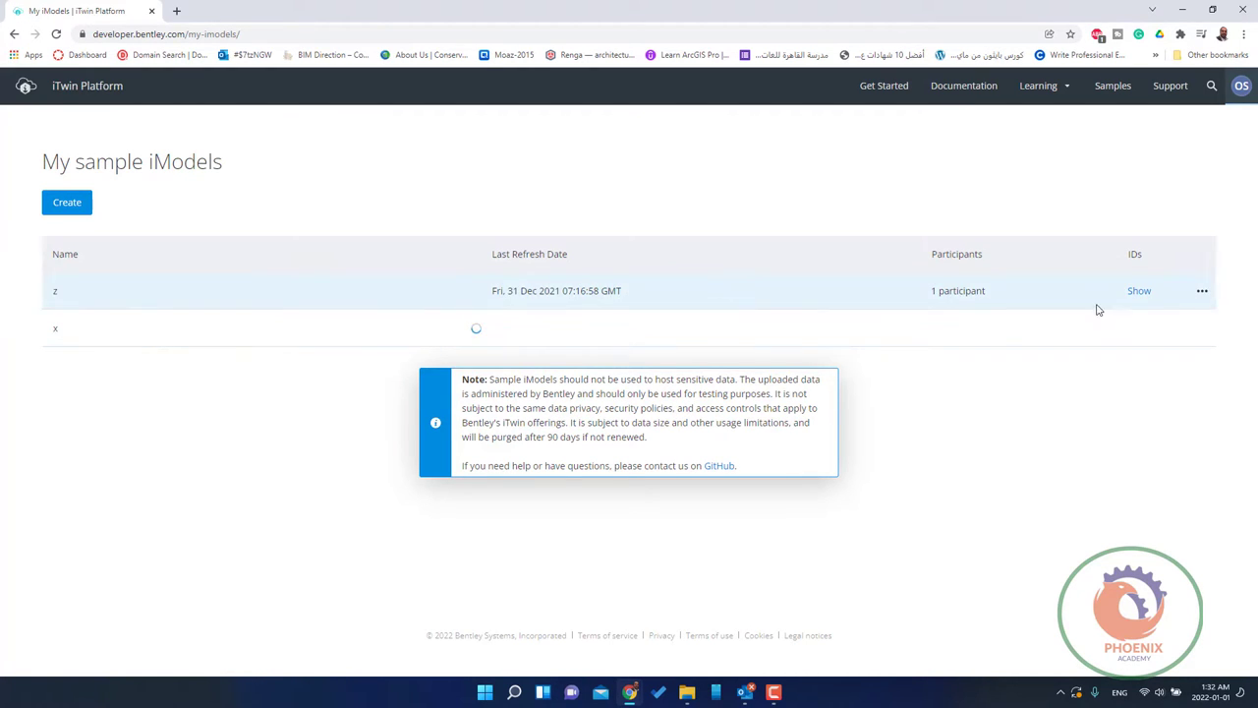
- Open sample iModel z in iModelHub with View in CONNECT, in a new tab
{"action": "left_click", "coordinate": [1201, 291]}
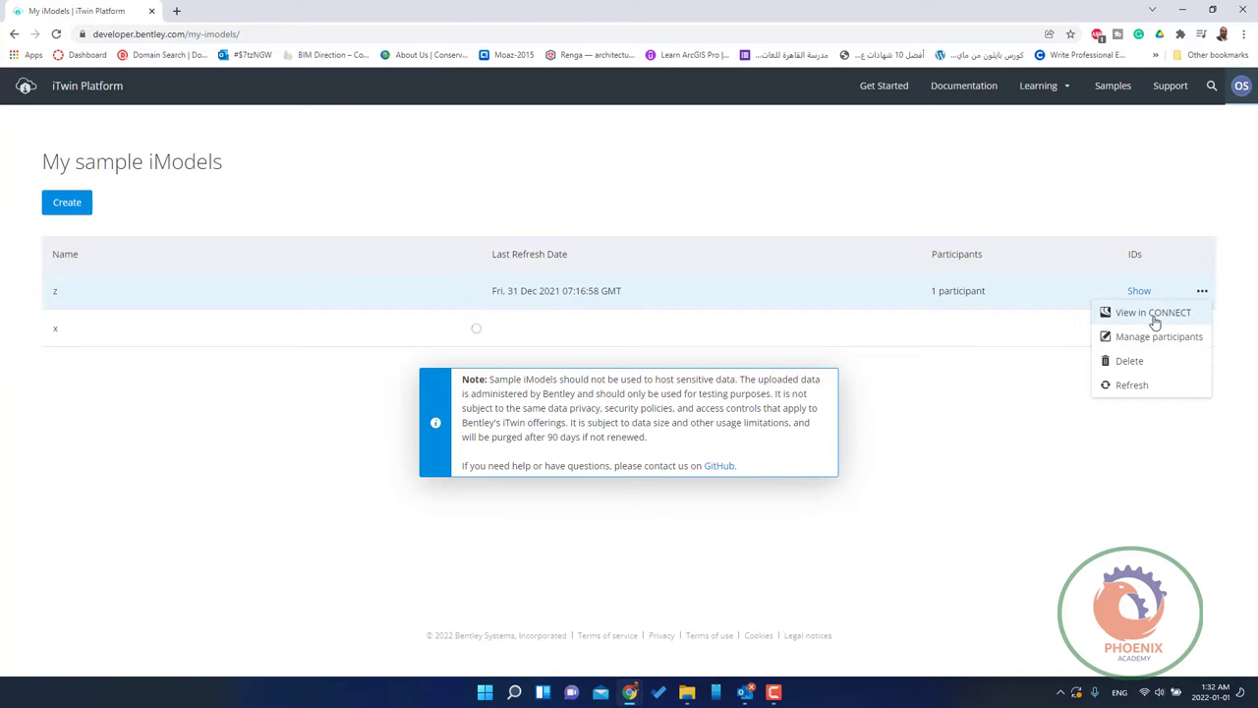
{"action": "left_click", "coordinate": [1153, 313]}
{"action": "left_click", "coordinate": [106, 9]}
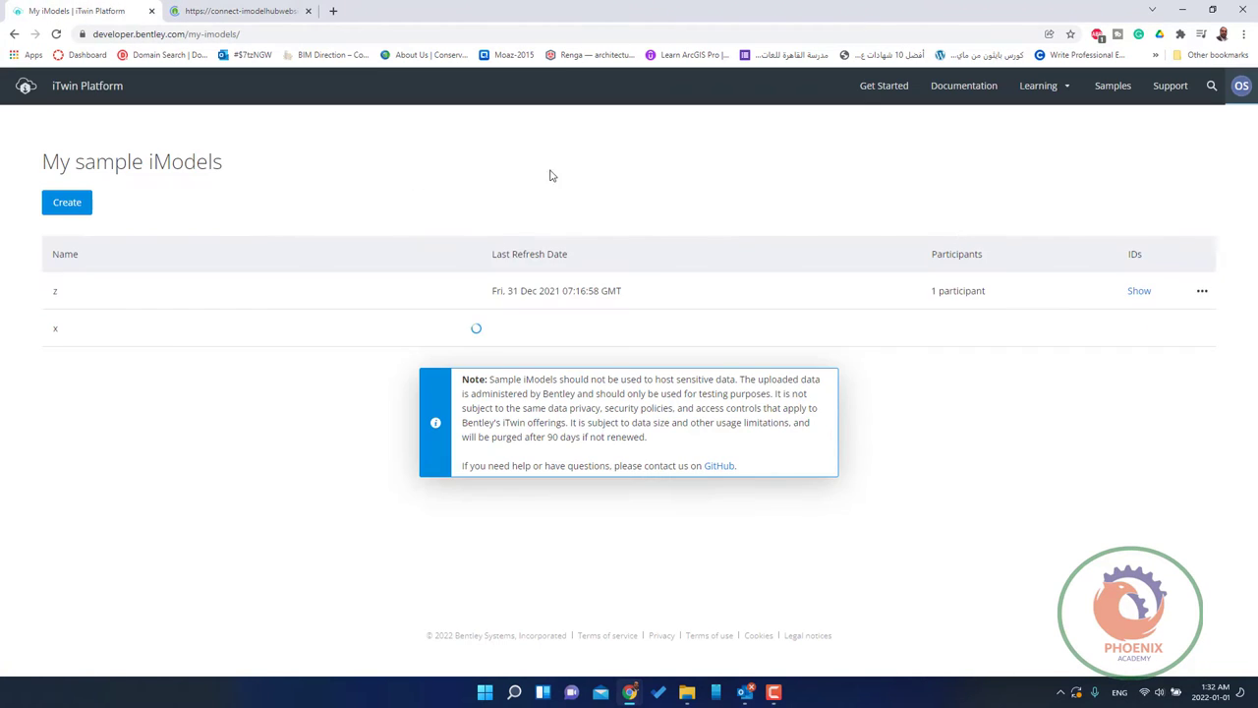
{"action": "left_click", "coordinate": [1202, 293]}
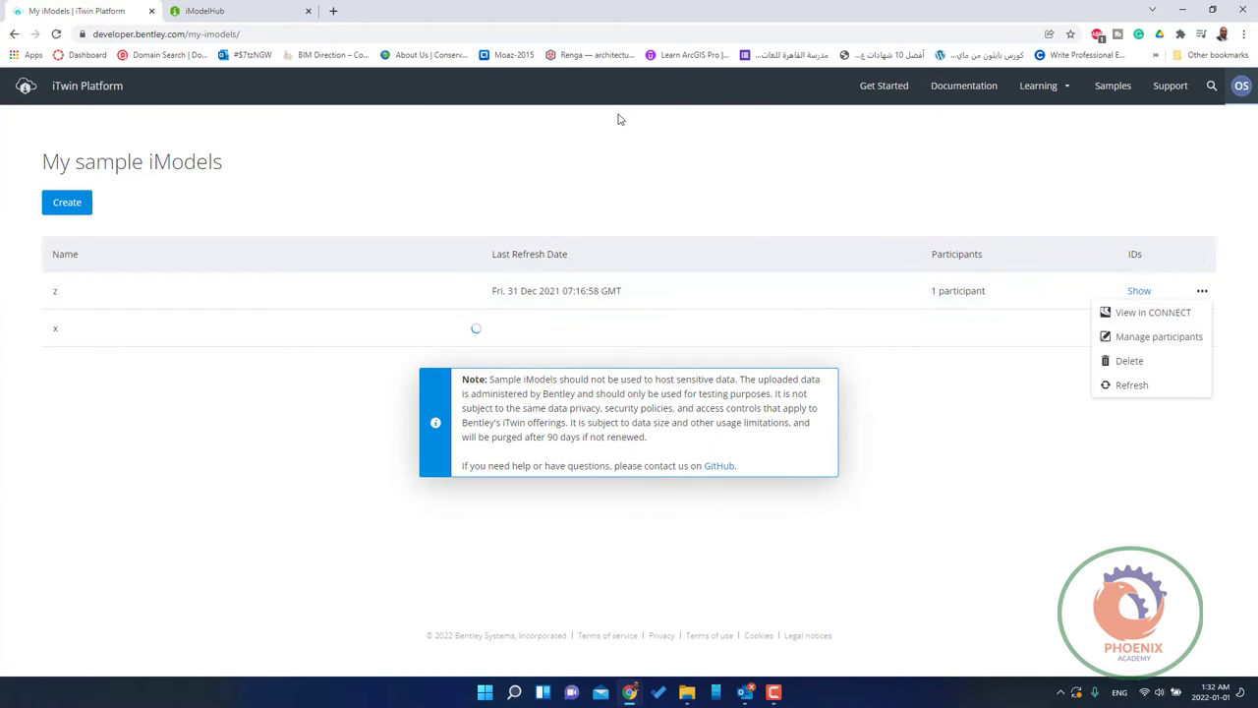
{"action": "left_click", "coordinate": [208, 10]}
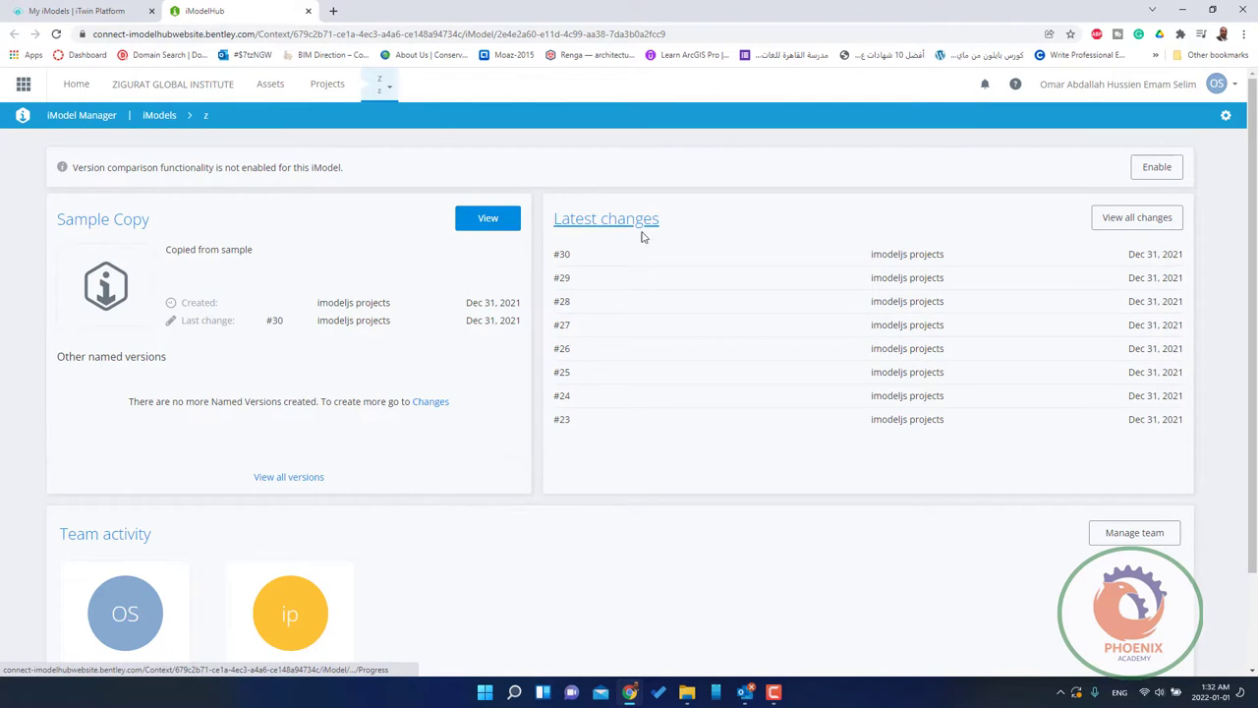
- Launch iModel z's Sample Copy in the Design Review viewer
{"action": "scroll", "coordinate": [774, 438], "scroll_direction": "down", "scroll_amount": 2}
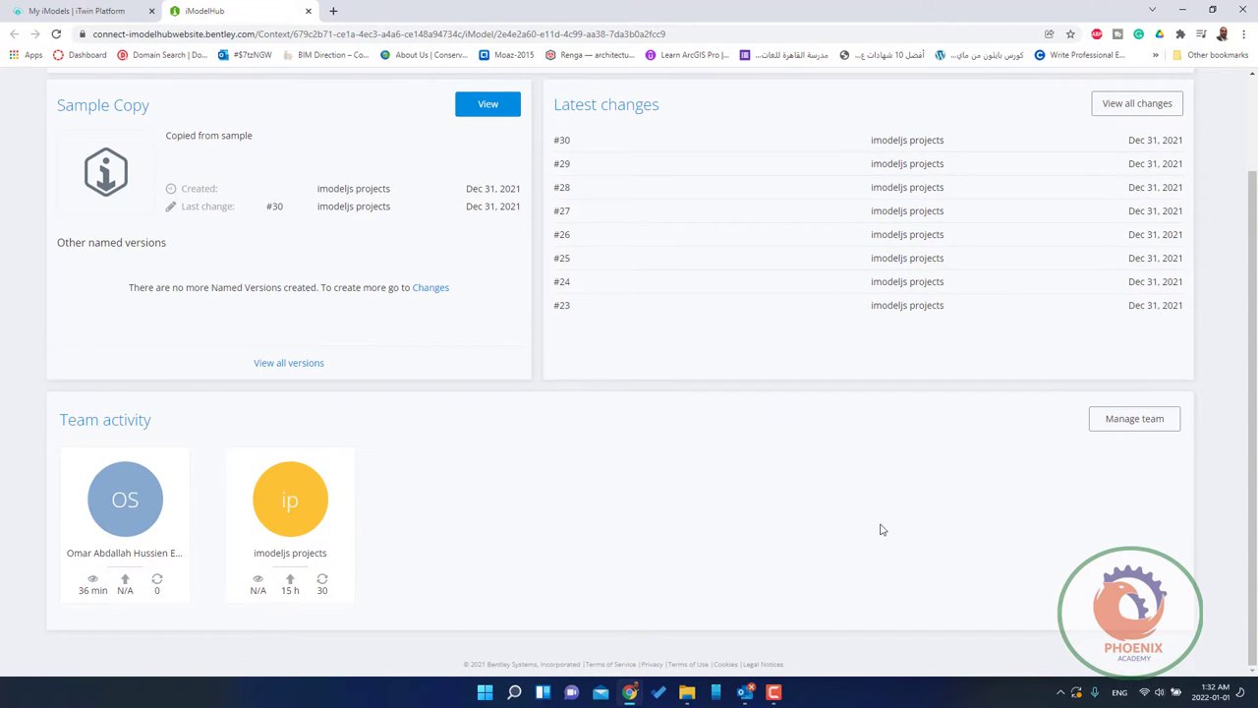
{"action": "scroll", "coordinate": [585, 509], "scroll_direction": "up", "scroll_amount": 2}
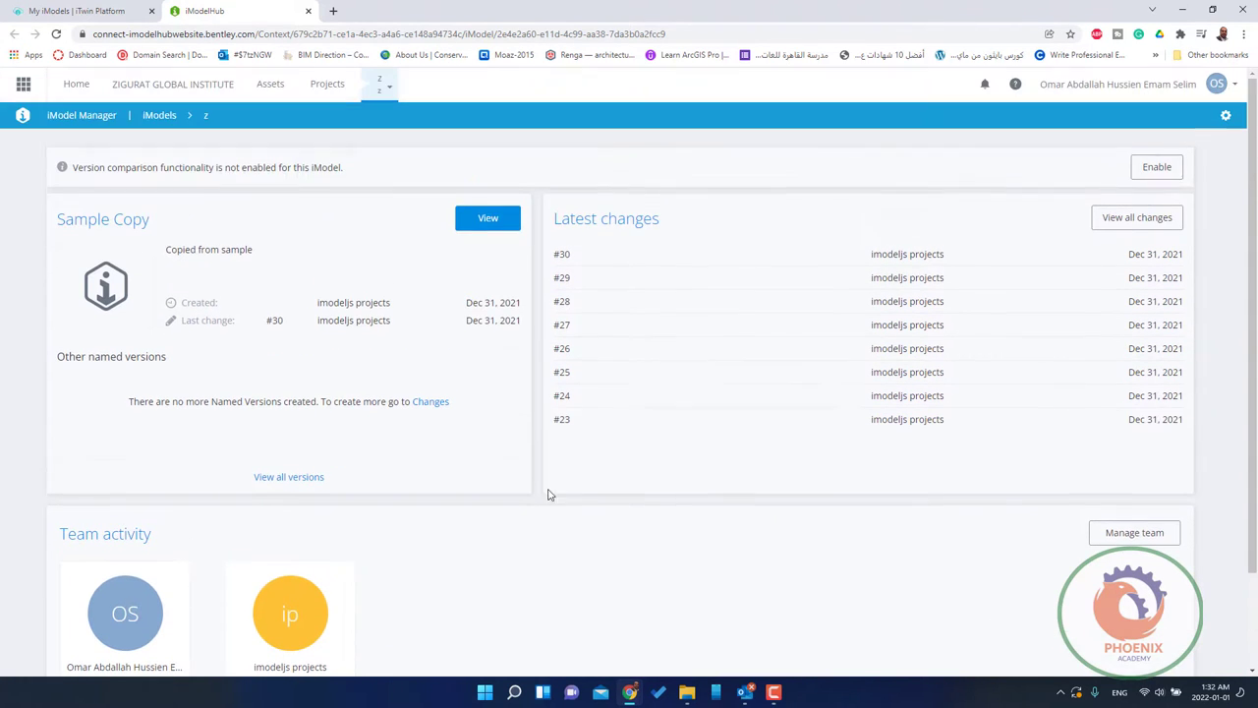
{"action": "left_click", "coordinate": [488, 220]}
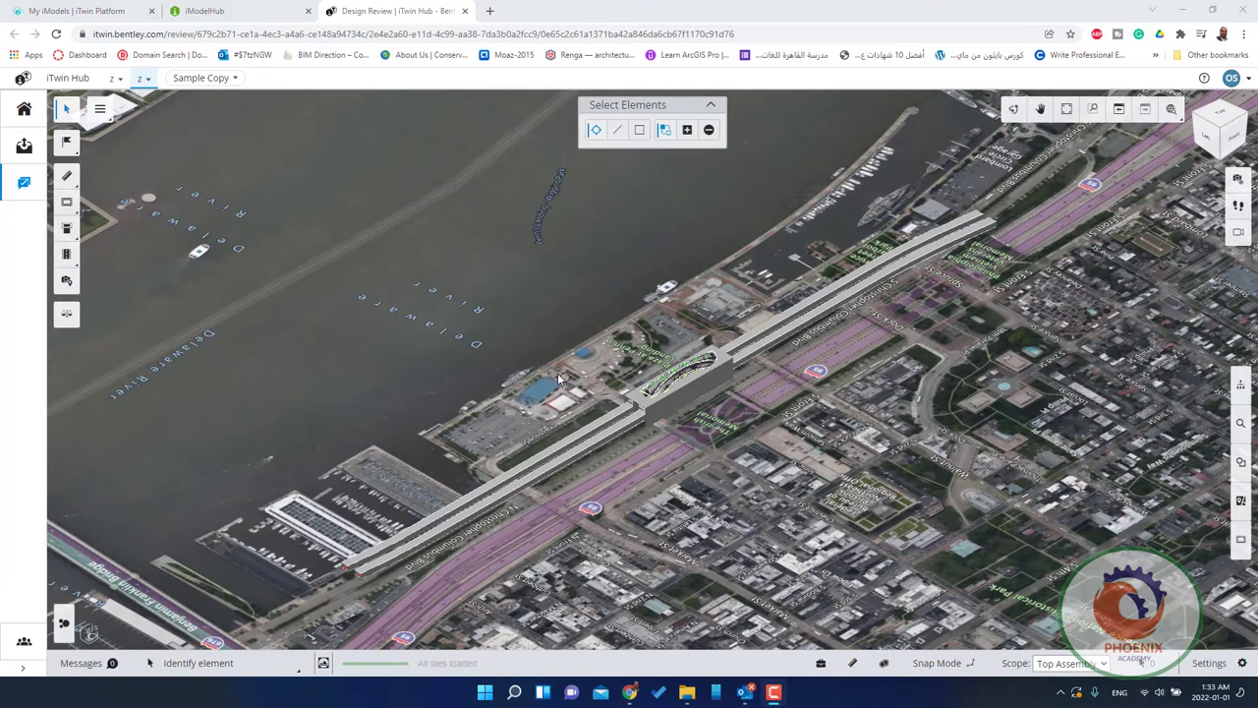
- Expand metrostation in the Model Tree and toggle C_Rail Corridor's visibility off and back on
{"action": "scroll", "coordinate": [702, 398], "scroll_direction": "up", "scroll_amount": 5}
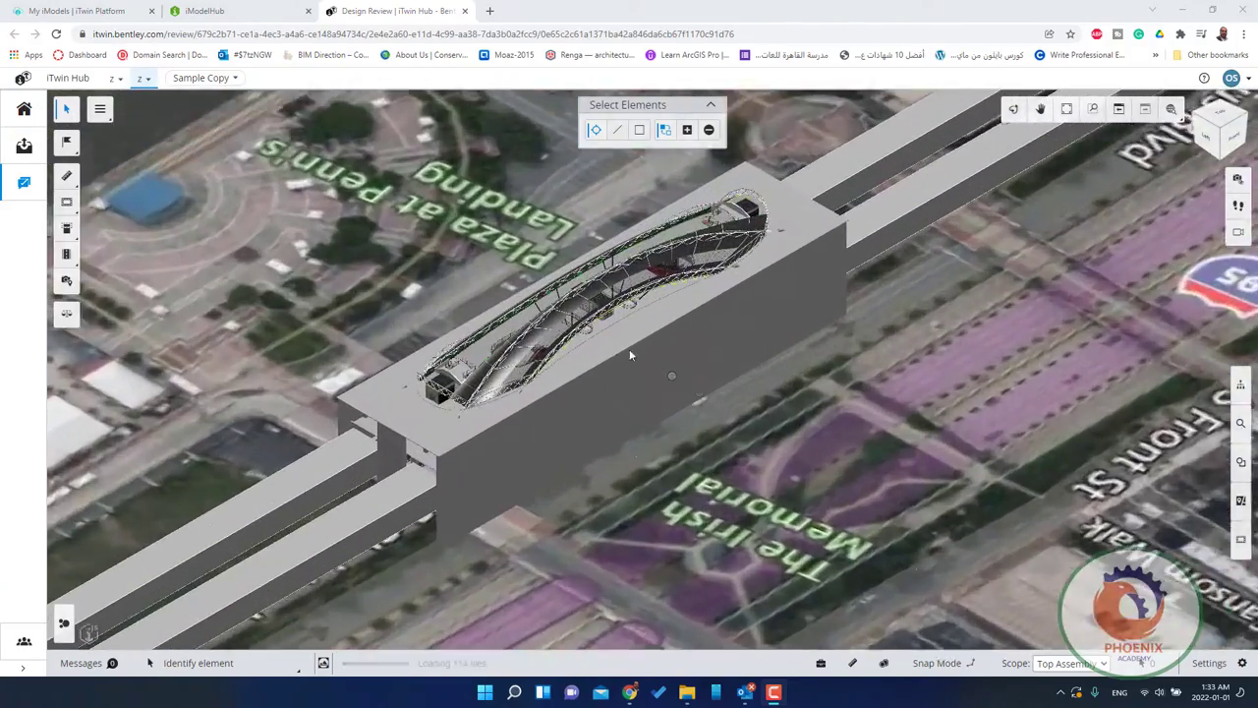
{"action": "scroll", "coordinate": [569, 306], "scroll_direction": "down", "scroll_amount": 4}
{"action": "scroll", "coordinate": [568, 306], "scroll_direction": "up", "scroll_amount": 2}
{"action": "scroll", "coordinate": [568, 307], "scroll_direction": "up", "scroll_amount": 2}
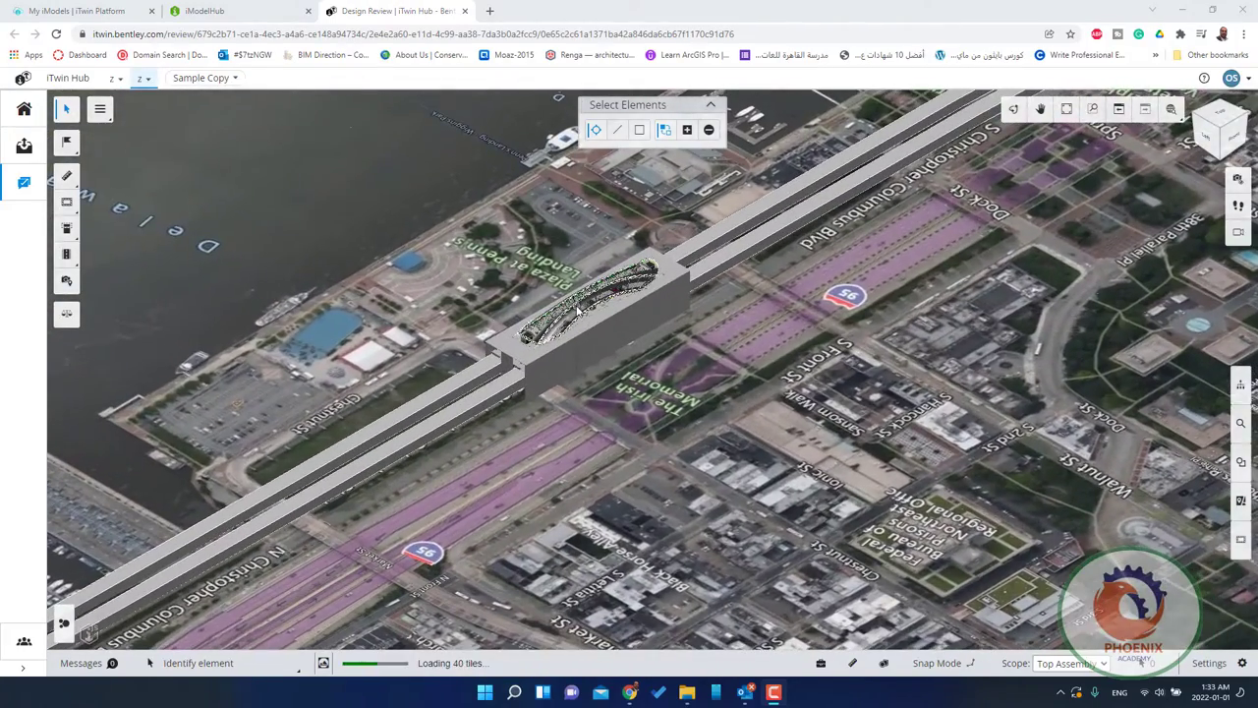
{"action": "left_click", "coordinate": [1241, 383]}
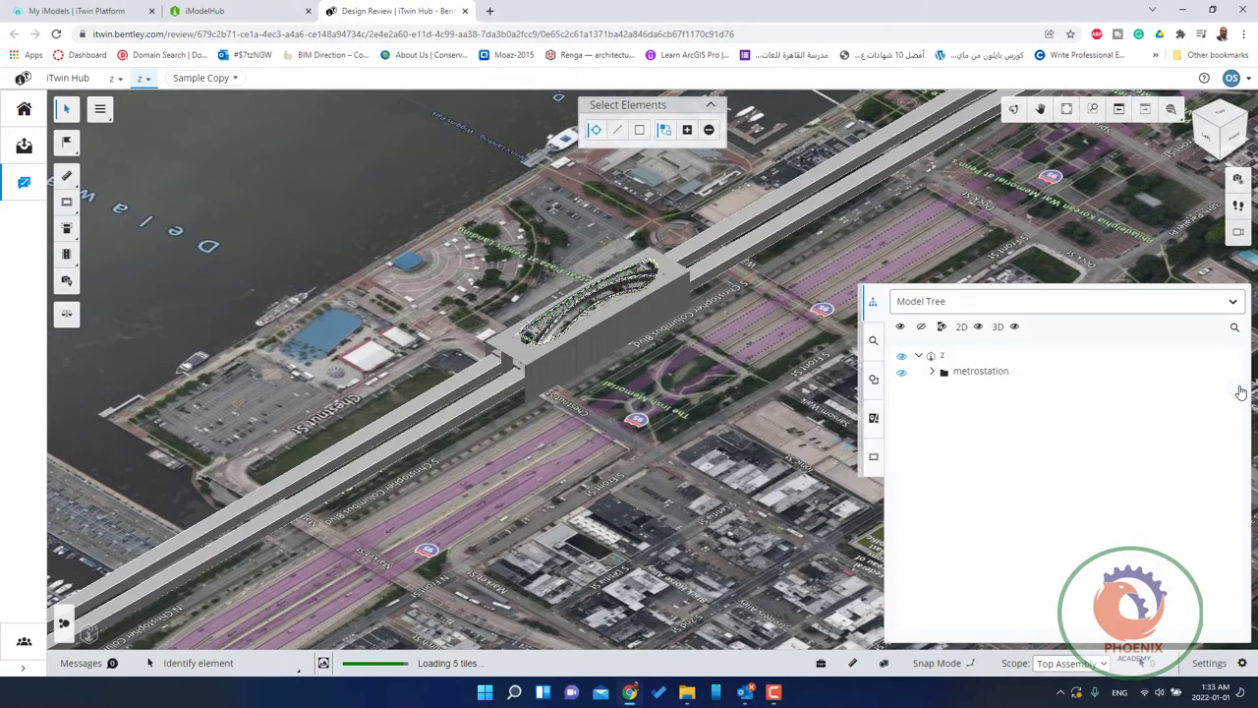
{"action": "left_click", "coordinate": [932, 372]}
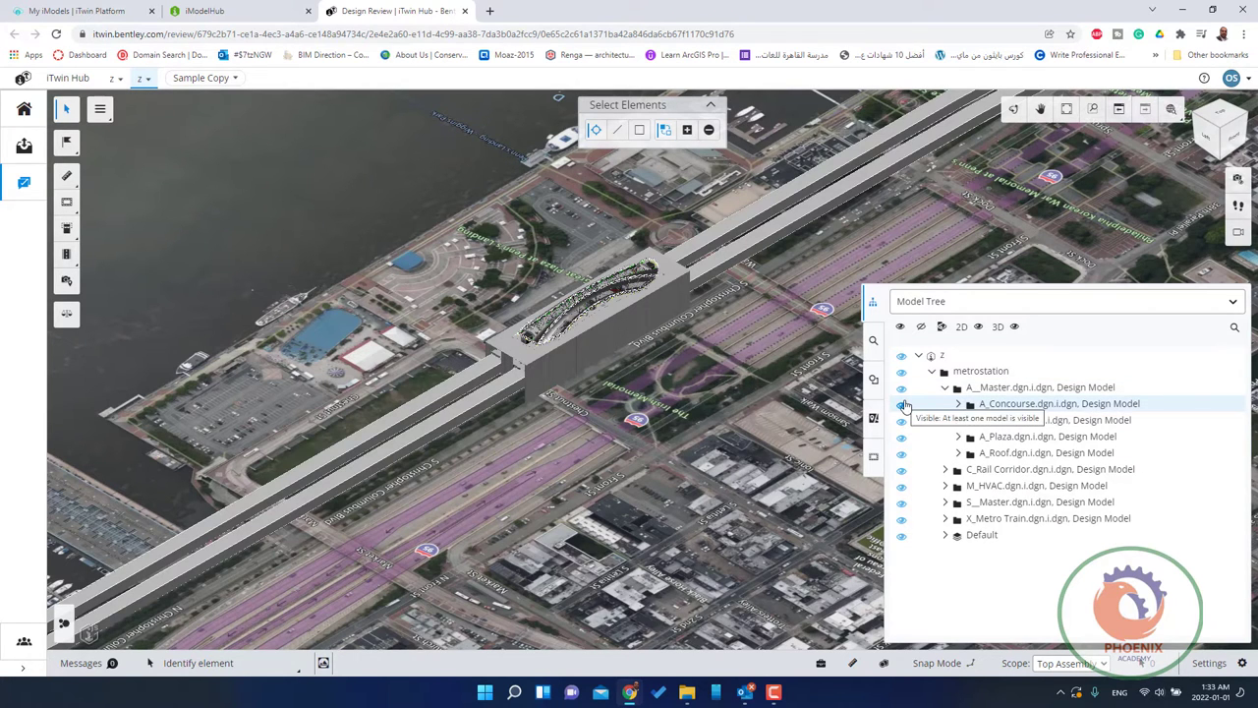
{"action": "left_click", "coordinate": [902, 471]}
{"action": "left_click", "coordinate": [902, 471]}
- Expand Default > Physical Object and show the properties of KMLPlaceMark [2-1XCV]
{"action": "scroll", "coordinate": [619, 384], "scroll_direction": "up", "scroll_amount": 5}
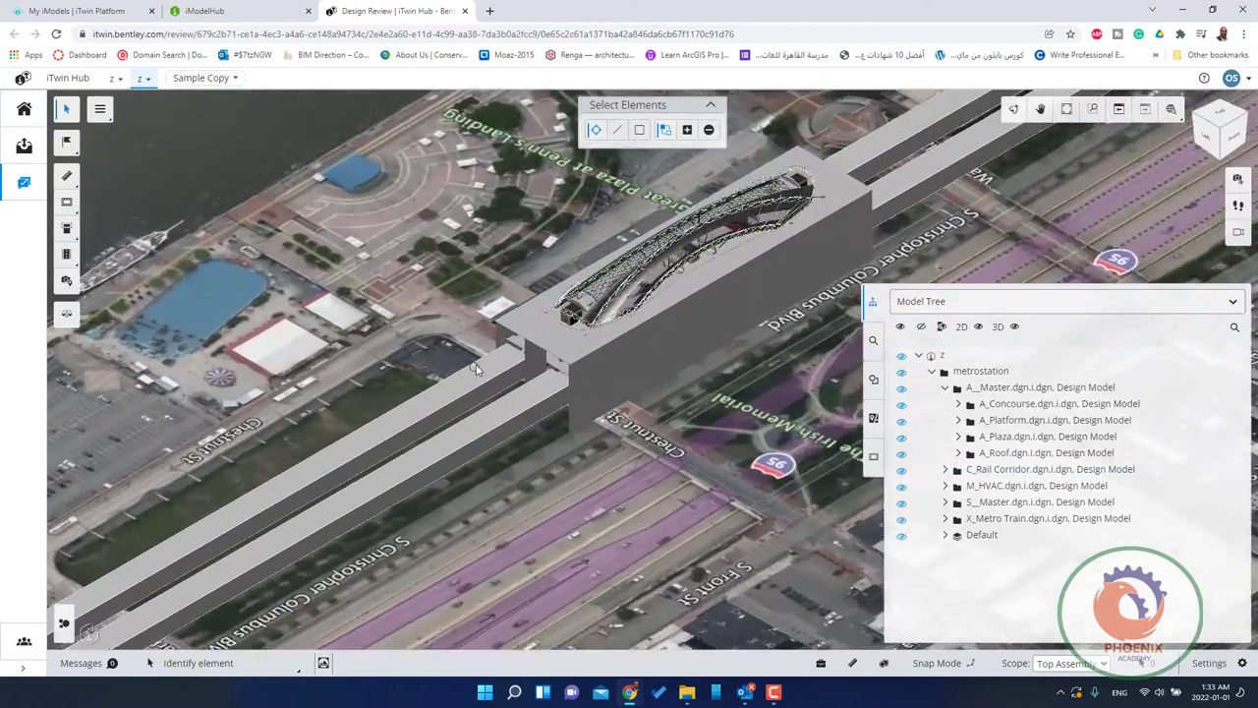
{"action": "scroll", "coordinate": [619, 383], "scroll_direction": "down", "scroll_amount": 3}
{"action": "scroll", "coordinate": [673, 394], "scroll_direction": "down", "scroll_amount": 2}
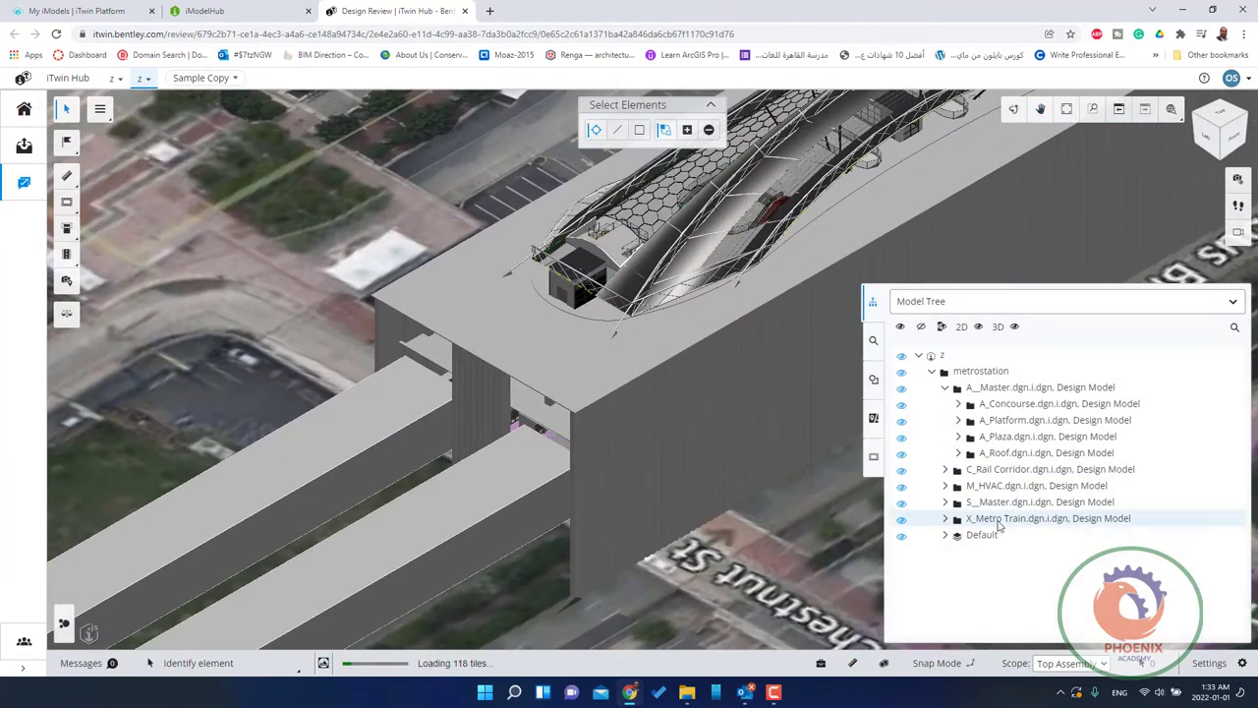
{"action": "left_click", "coordinate": [946, 535]}
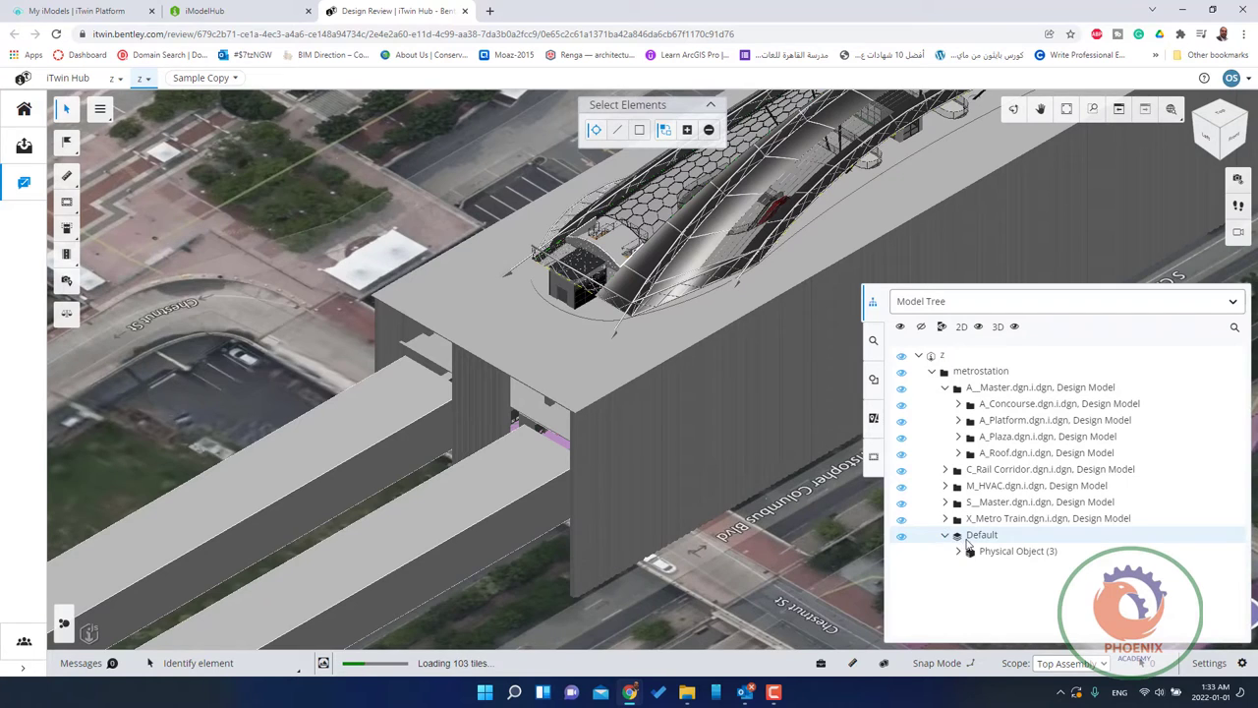
{"action": "left_click", "coordinate": [958, 551]}
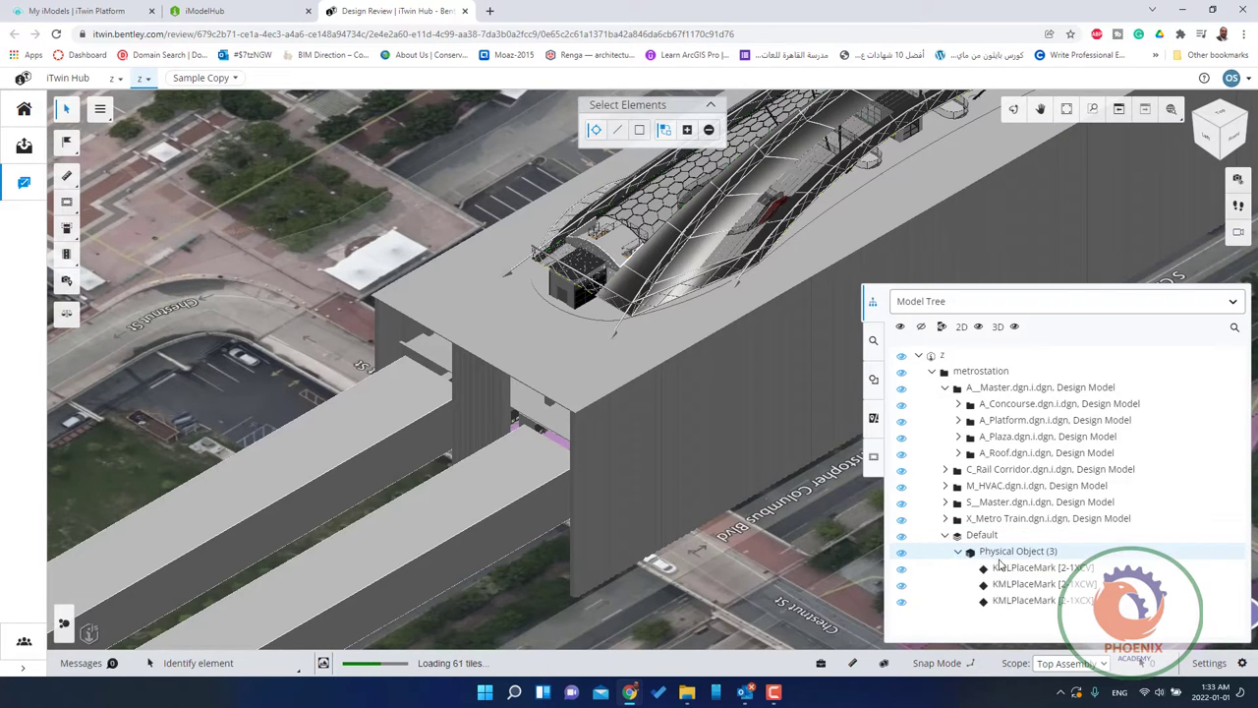
{"action": "left_click", "coordinate": [1023, 567]}
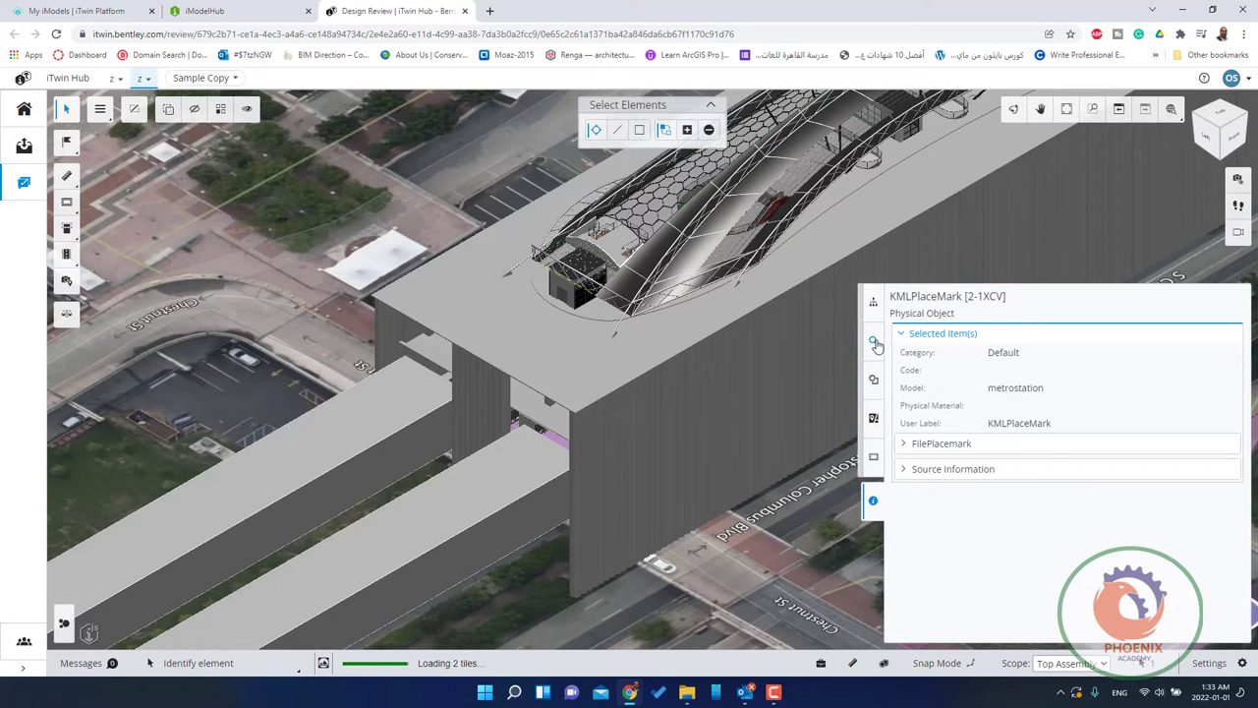
- List the 2D views linked to the station's top slab and expand its section sheets
{"action": "left_click", "coordinate": [872, 340]}
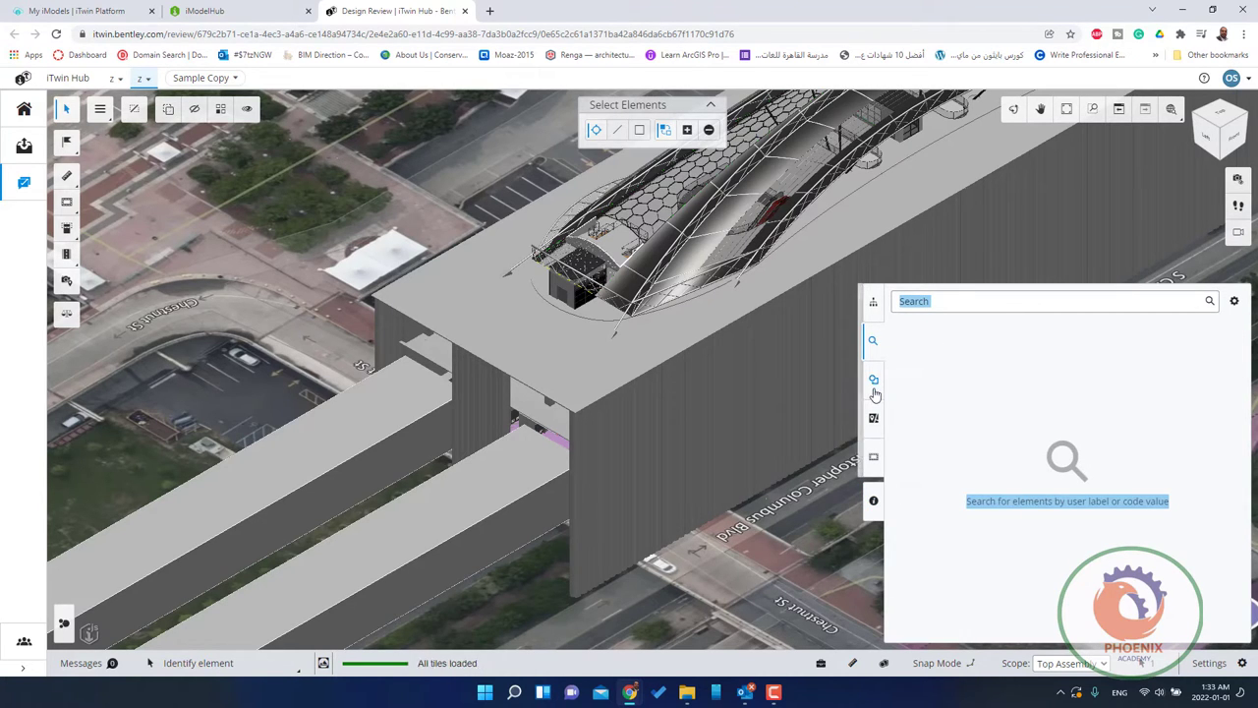
{"action": "left_click", "coordinate": [874, 389]}
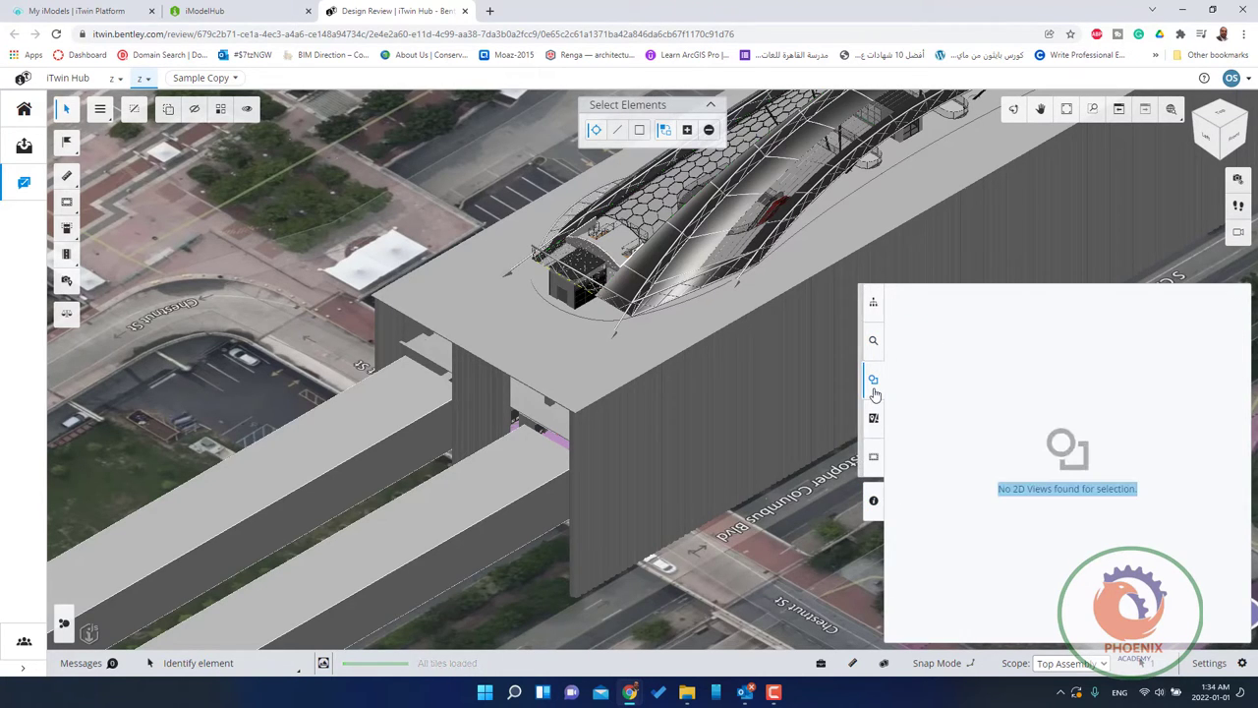
{"action": "left_click", "coordinate": [1034, 500]}
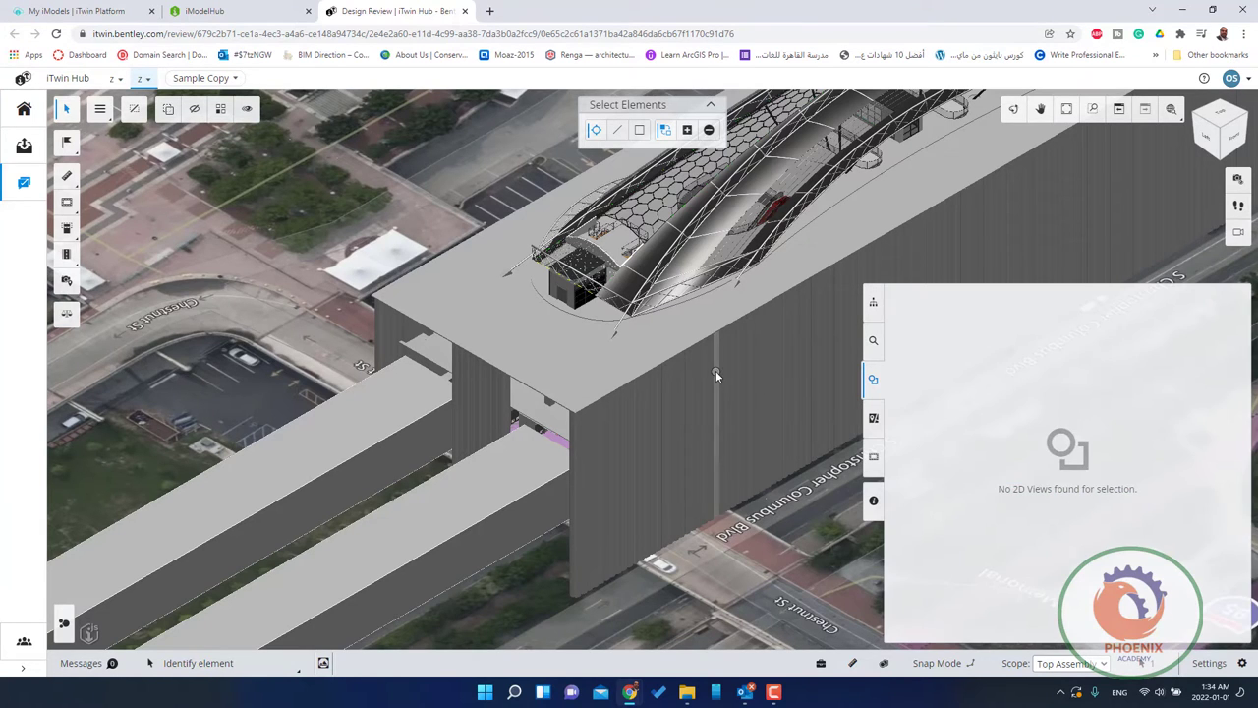
{"action": "left_click", "coordinate": [664, 324]}
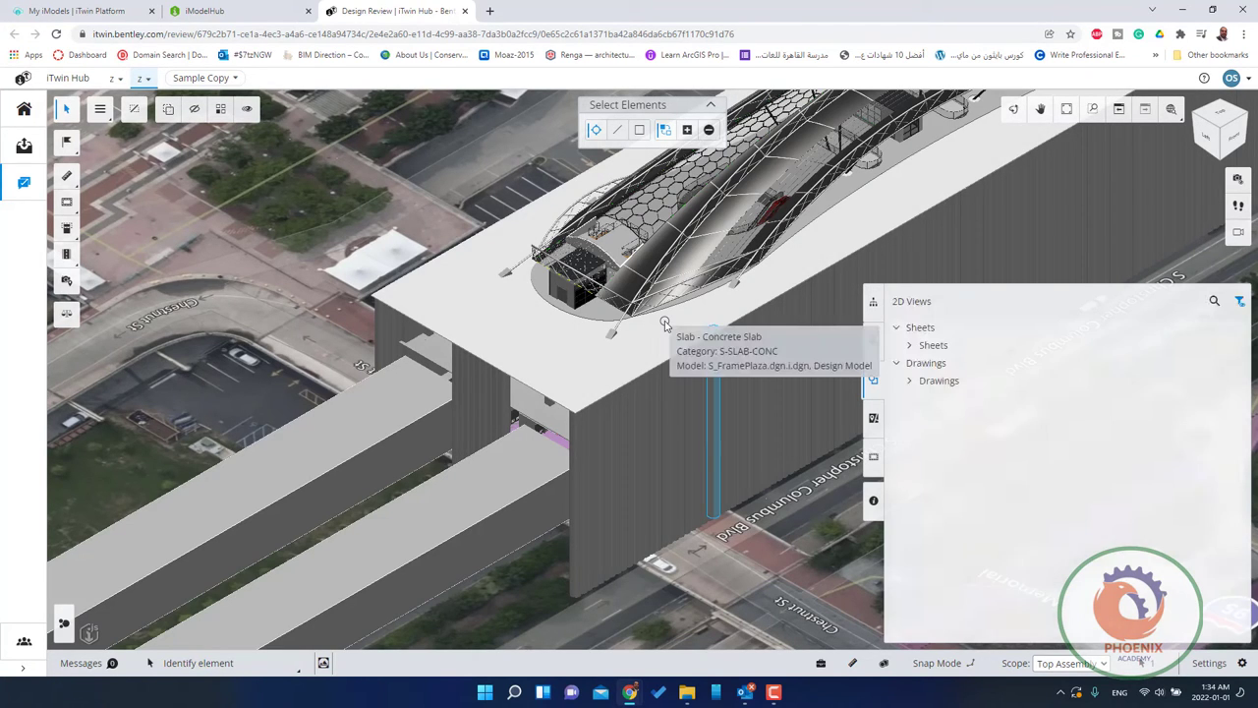
{"action": "left_click", "coordinate": [909, 345]}
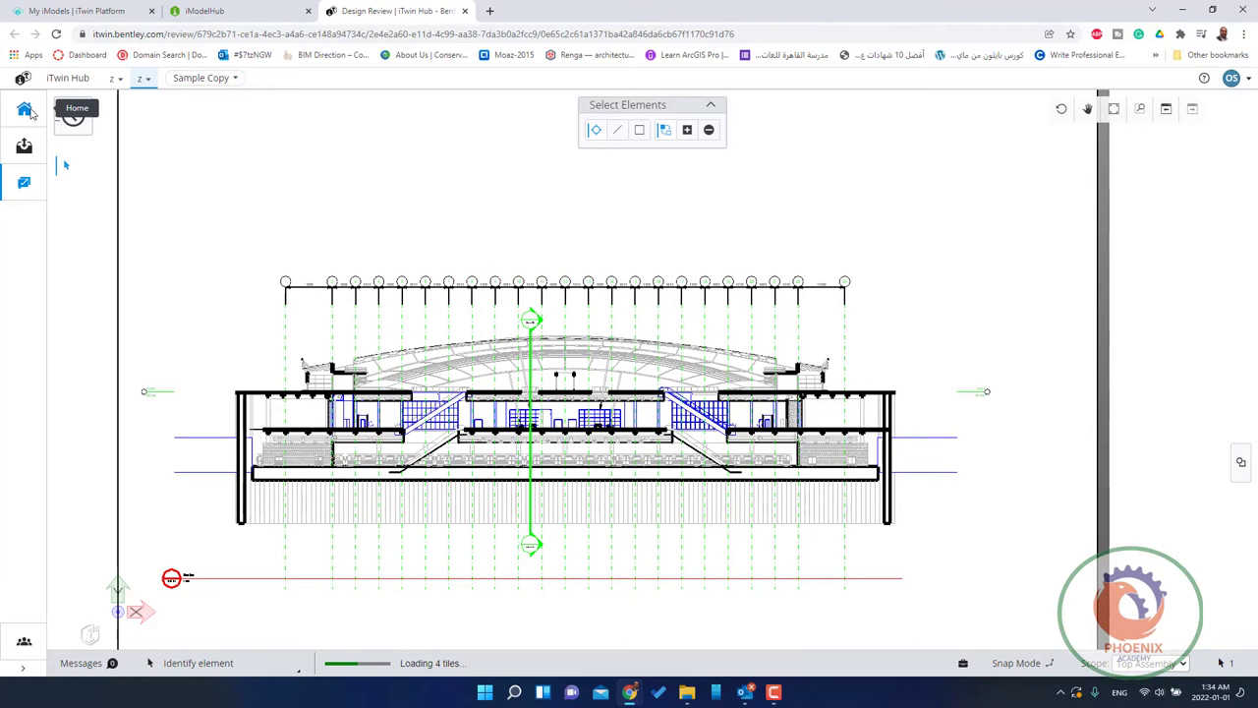
- Return to the project home page and relaunch iModel z in Design Review
{"action": "left_click", "coordinate": [24, 110]}
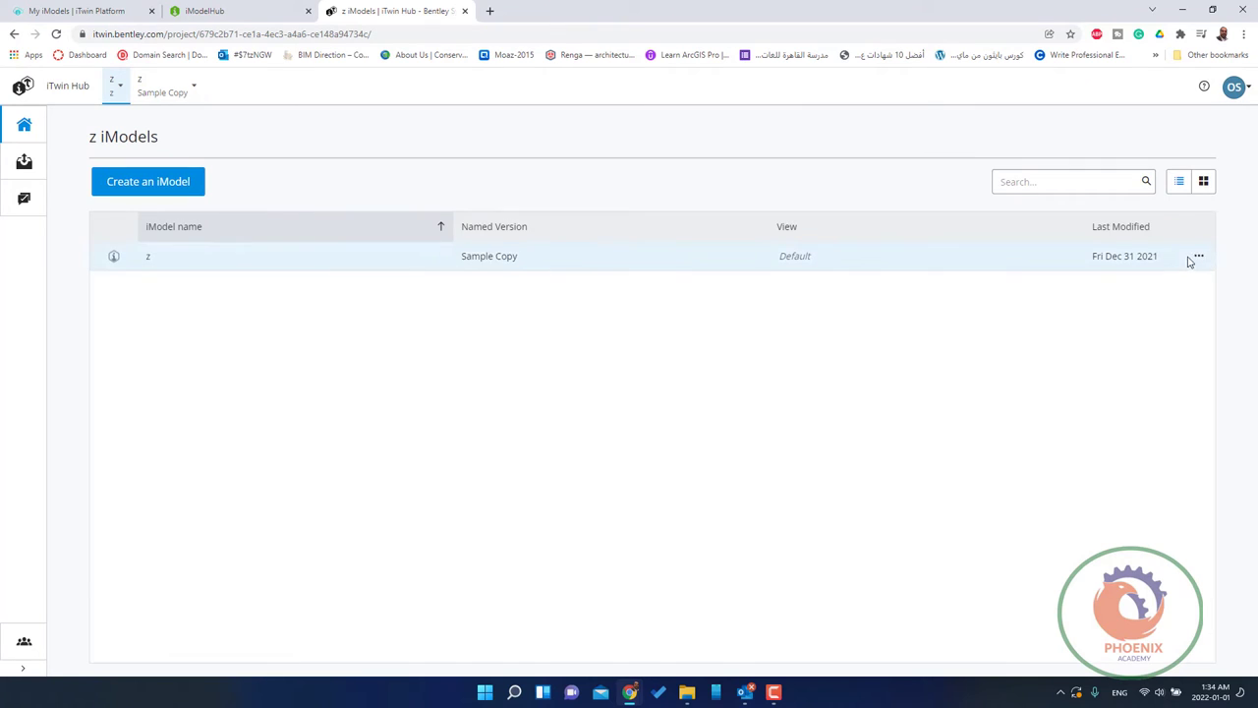
{"action": "left_click", "coordinate": [1195, 256]}
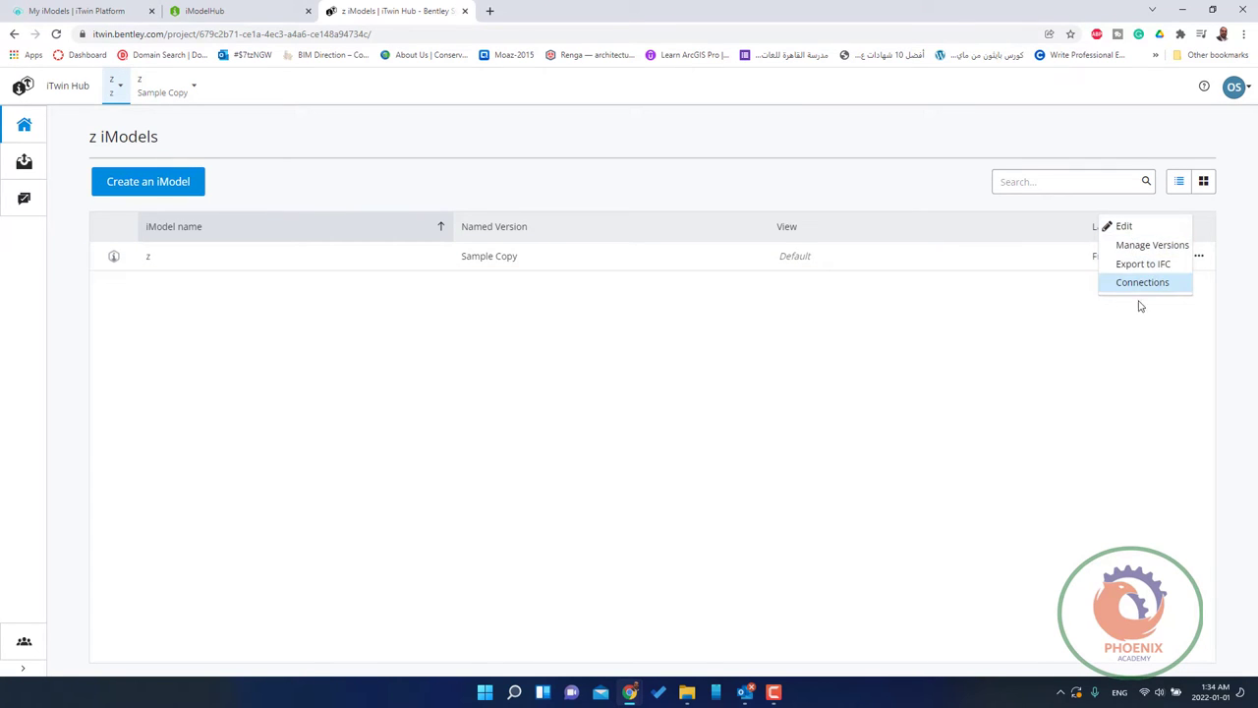
{"action": "left_click", "coordinate": [1030, 343]}
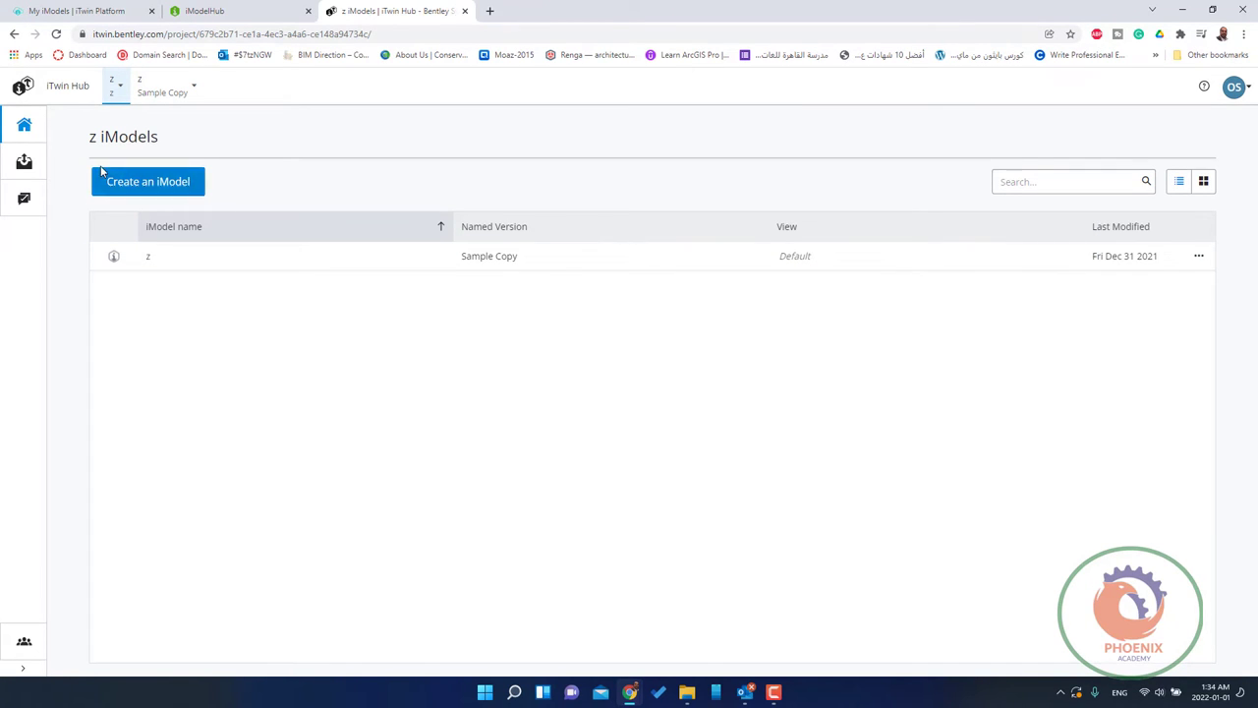
{"action": "left_click", "coordinate": [1198, 263]}
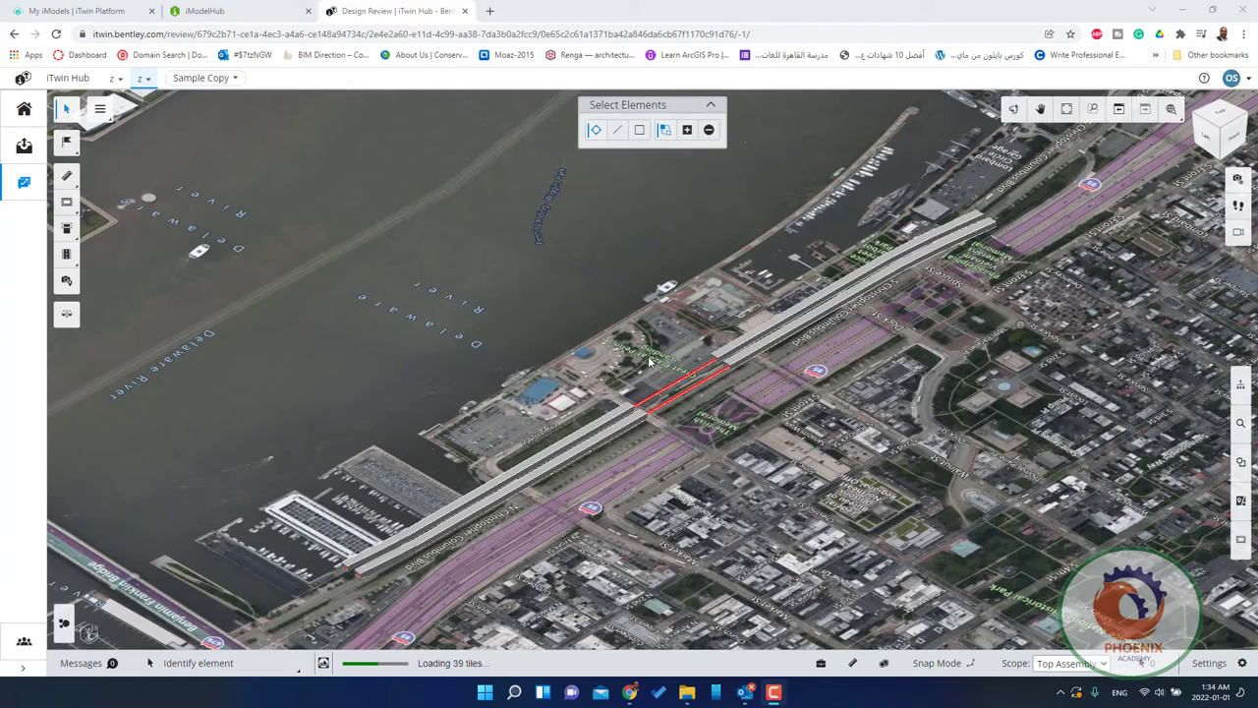
- Select a station element, zoom out, and fit the view back to the station area
{"action": "left_click", "coordinate": [627, 350]}
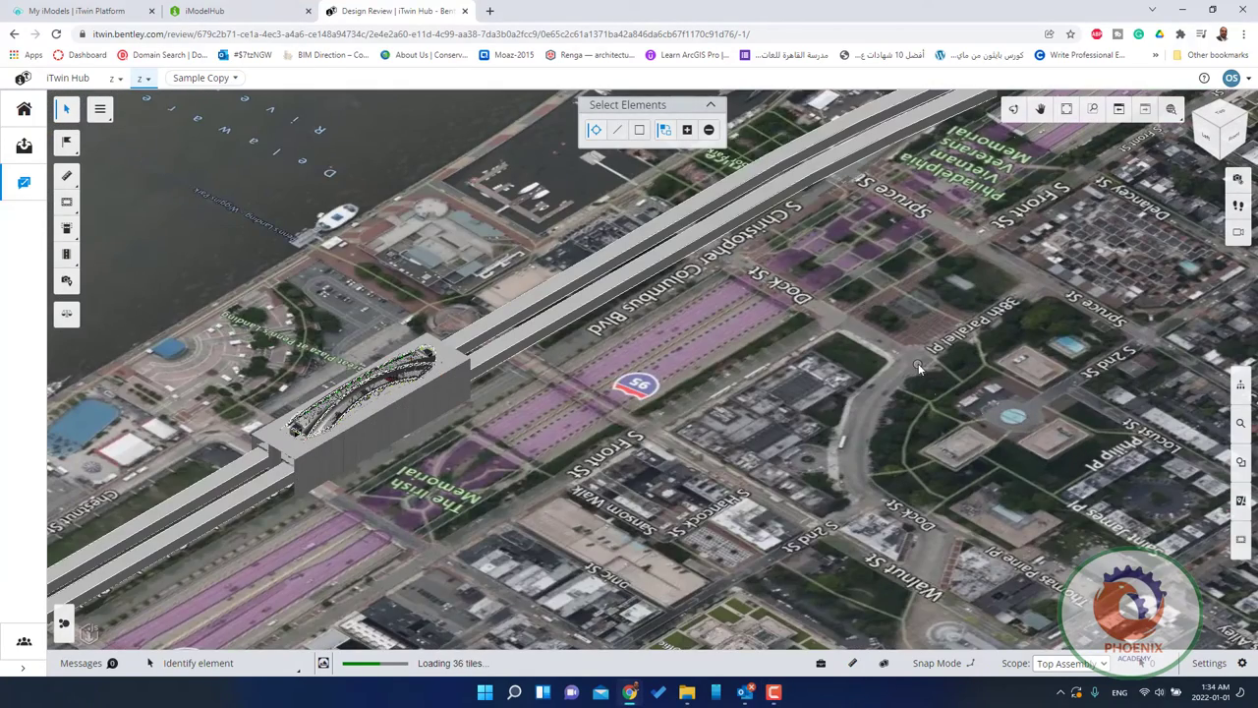
{"action": "scroll", "coordinate": [918, 366], "scroll_direction": "down", "scroll_amount": 5}
{"action": "scroll", "coordinate": [696, 381], "scroll_direction": "up", "scroll_amount": 2}
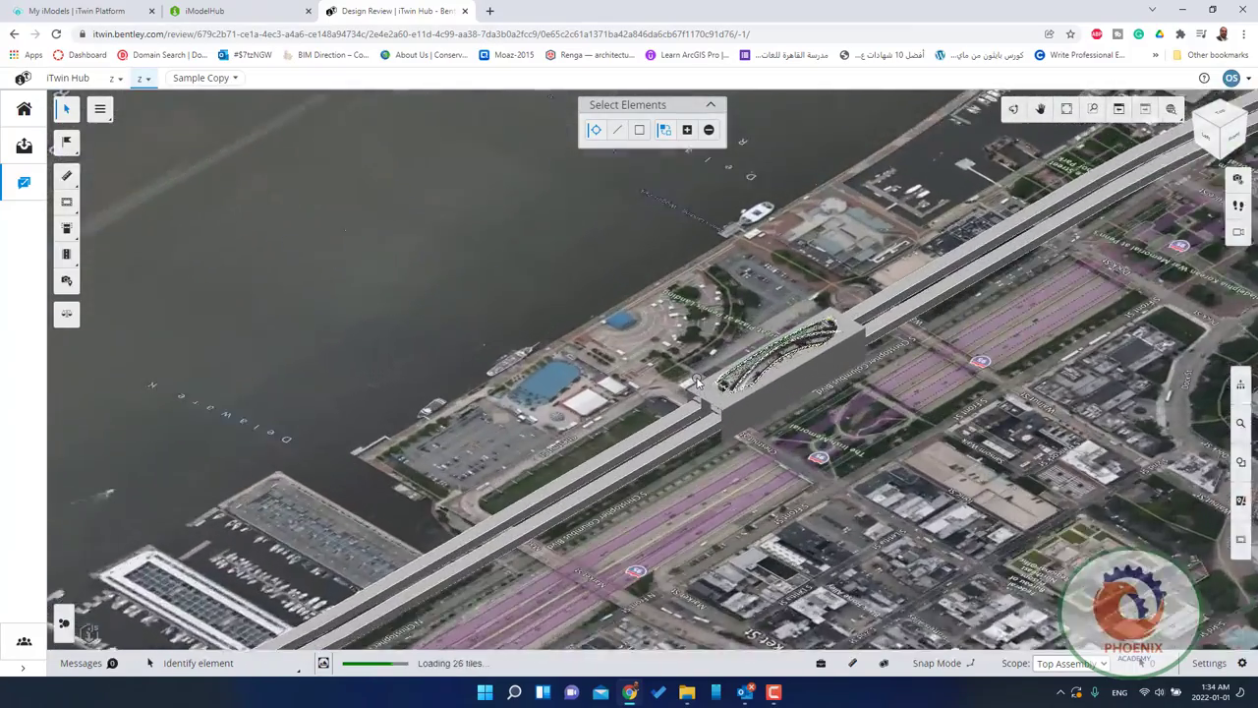
{"action": "scroll", "coordinate": [696, 382], "scroll_direction": "down", "scroll_amount": 2}
{"action": "scroll", "coordinate": [582, 295], "scroll_direction": "down", "scroll_amount": 2}
{"action": "scroll", "coordinate": [582, 295], "scroll_direction": "down", "scroll_amount": 5}
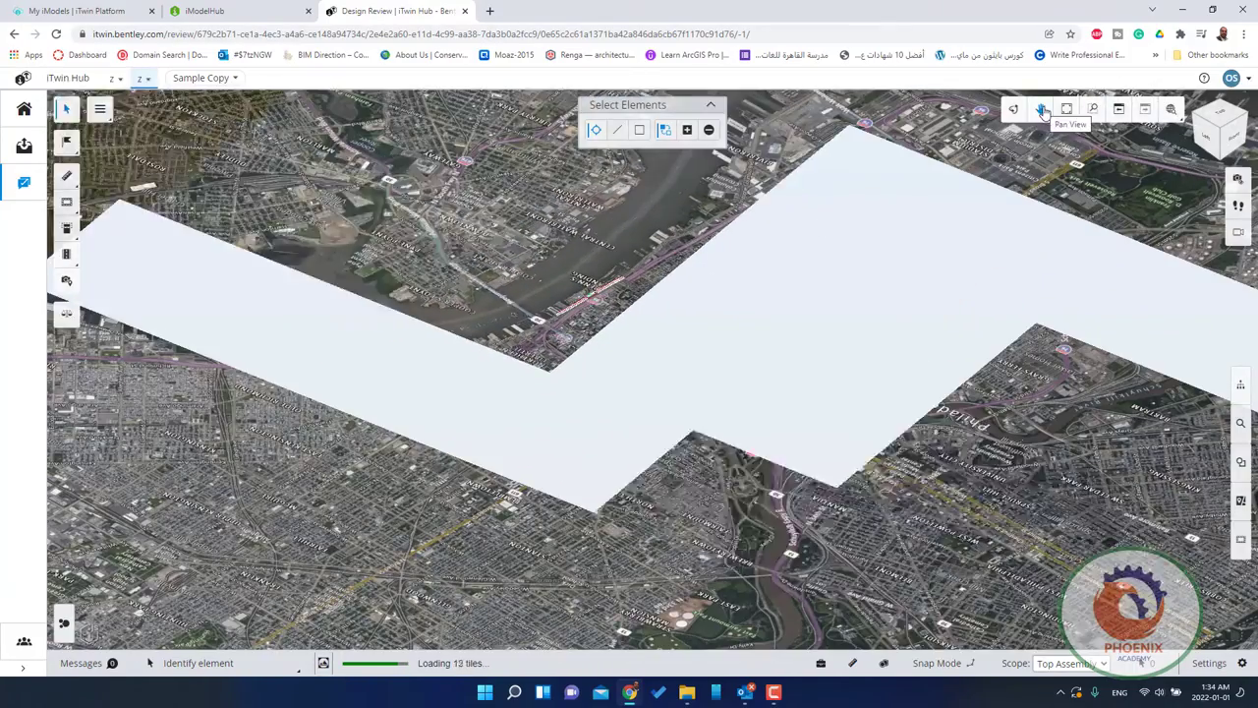
{"action": "left_click", "coordinate": [1119, 110]}
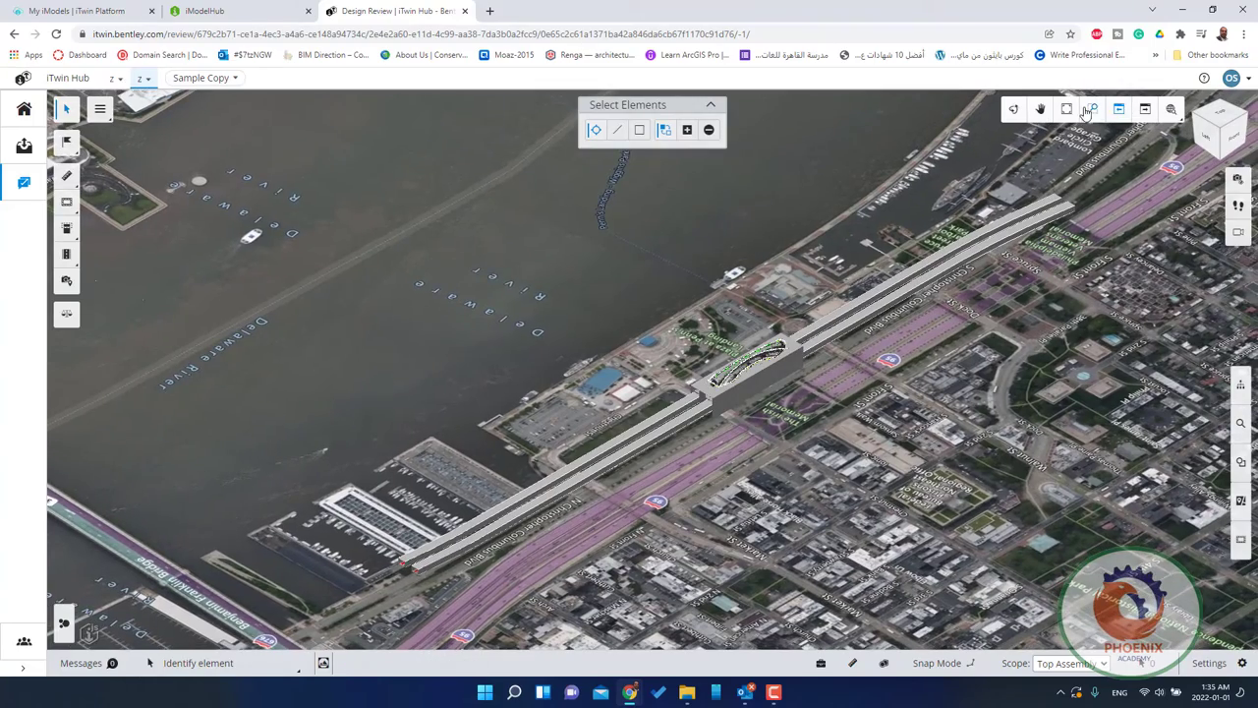
- Window-zoom onto the station's hexagonal roof canopy
{"action": "left_click", "coordinate": [1092, 112]}
{"action": "left_click", "coordinate": [878, 294]}
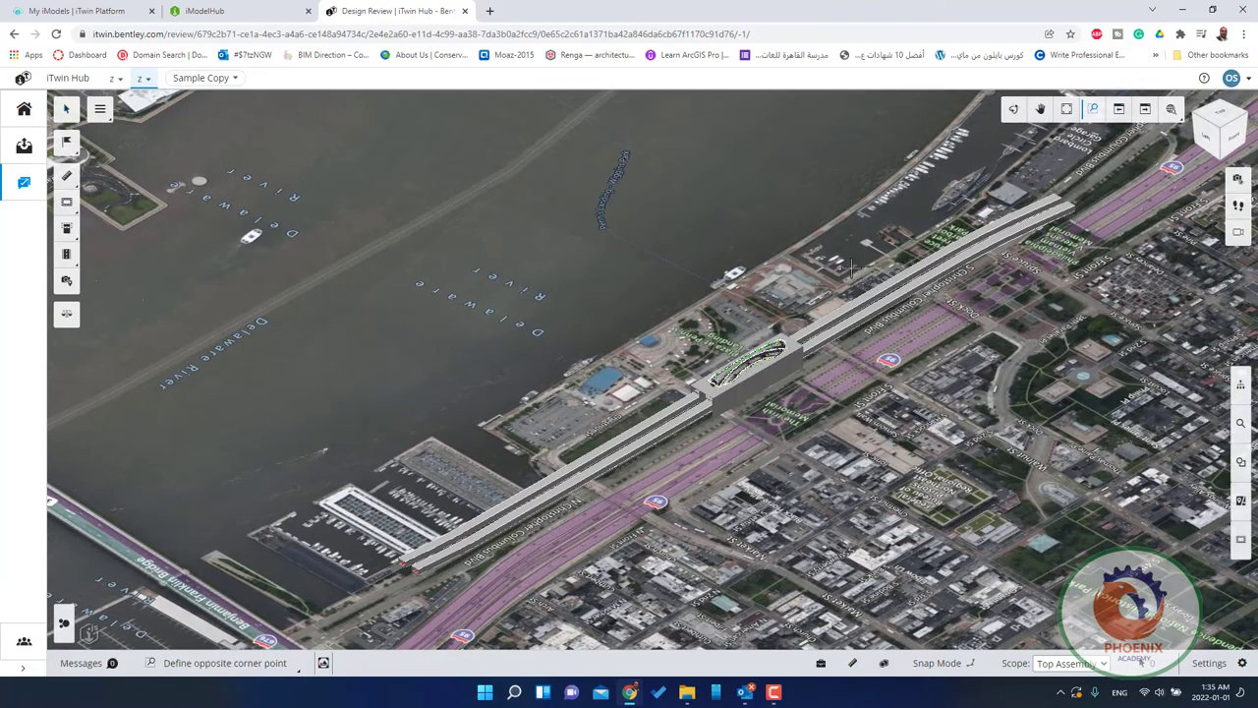
{"action": "left_click", "coordinate": [992, 374]}
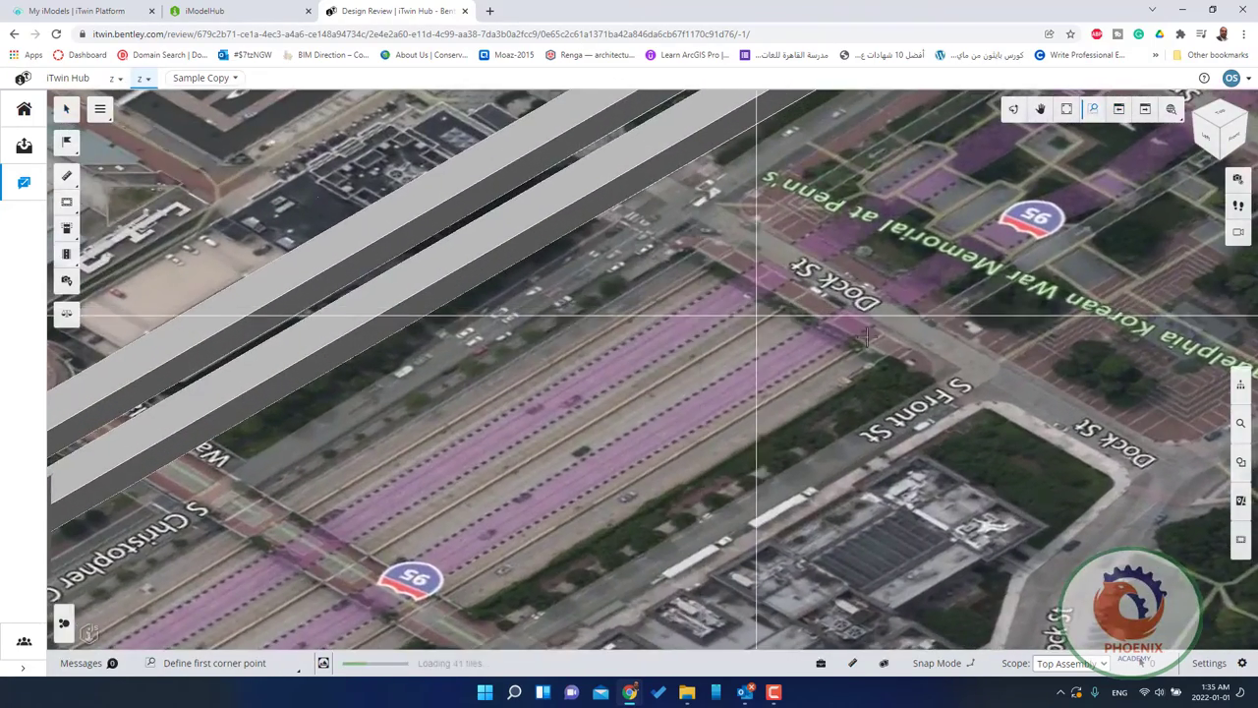
{"action": "scroll", "coordinate": [436, 412], "scroll_direction": "up", "scroll_amount": 5}
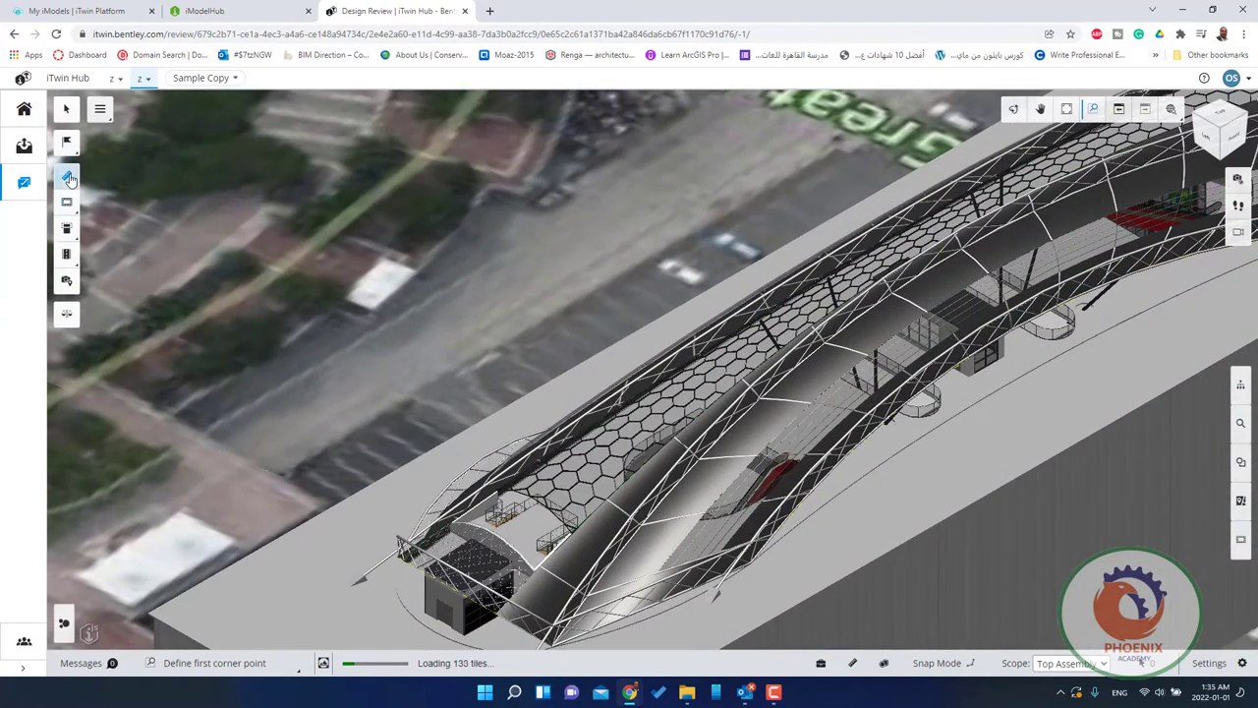
- Measure the 43.8452 ft distance across the roof's front end
{"action": "left_click", "coordinate": [66, 175]}
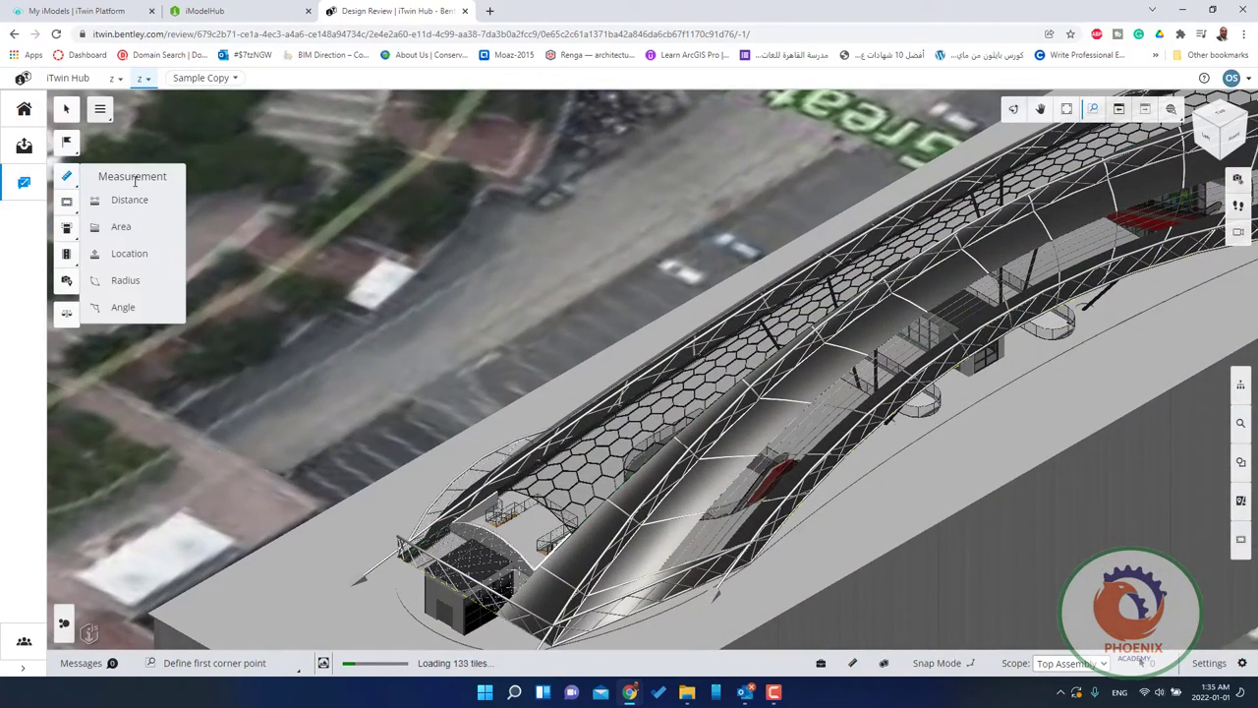
{"action": "left_click", "coordinate": [137, 204]}
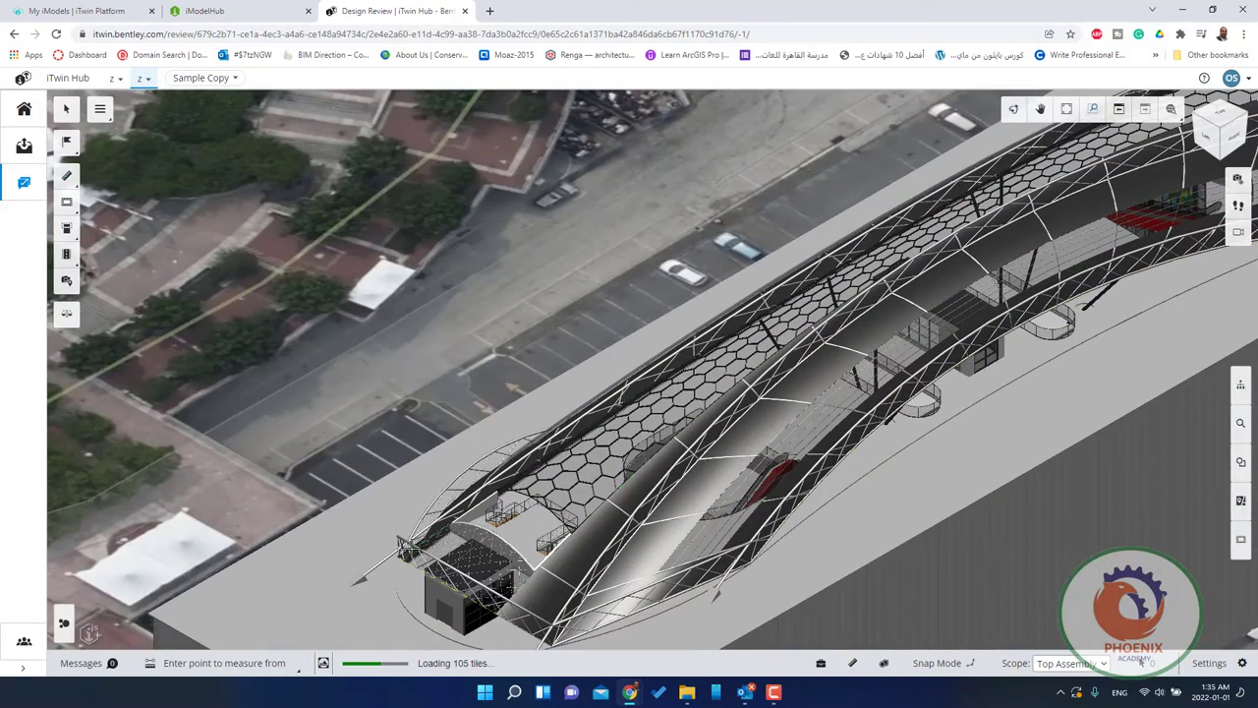
{"action": "left_click", "coordinate": [401, 544]}
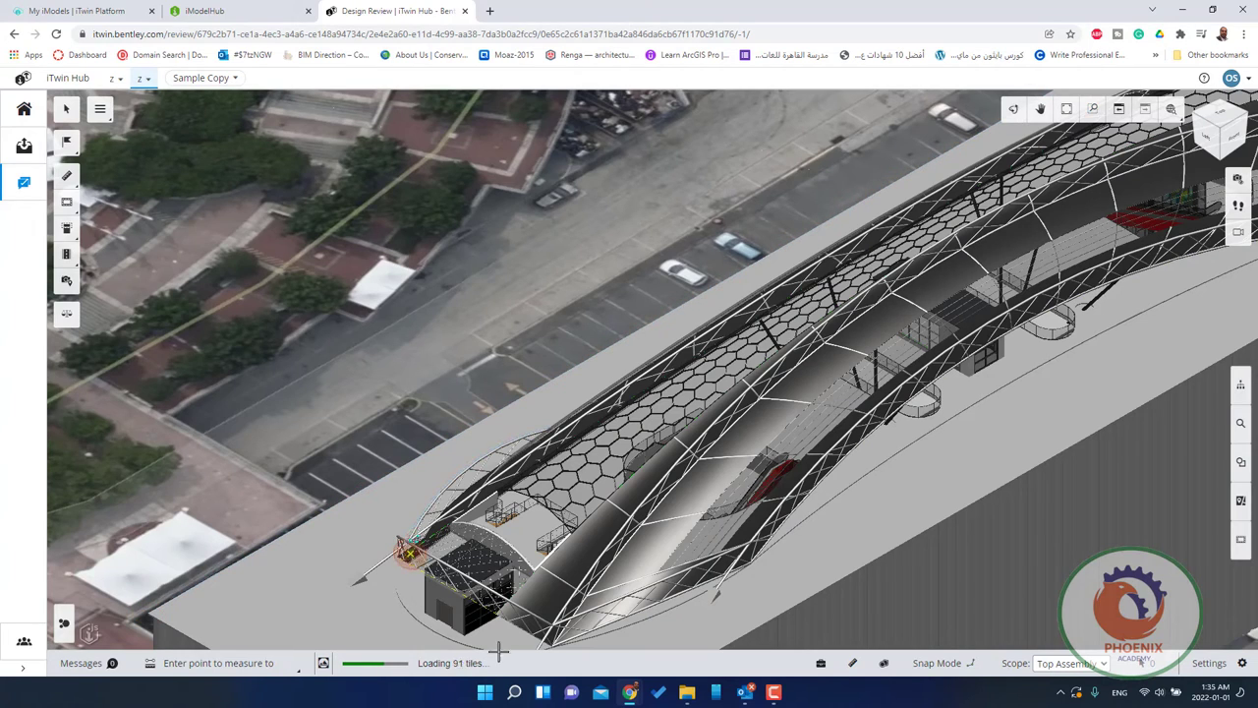
{"action": "left_click", "coordinate": [552, 642]}
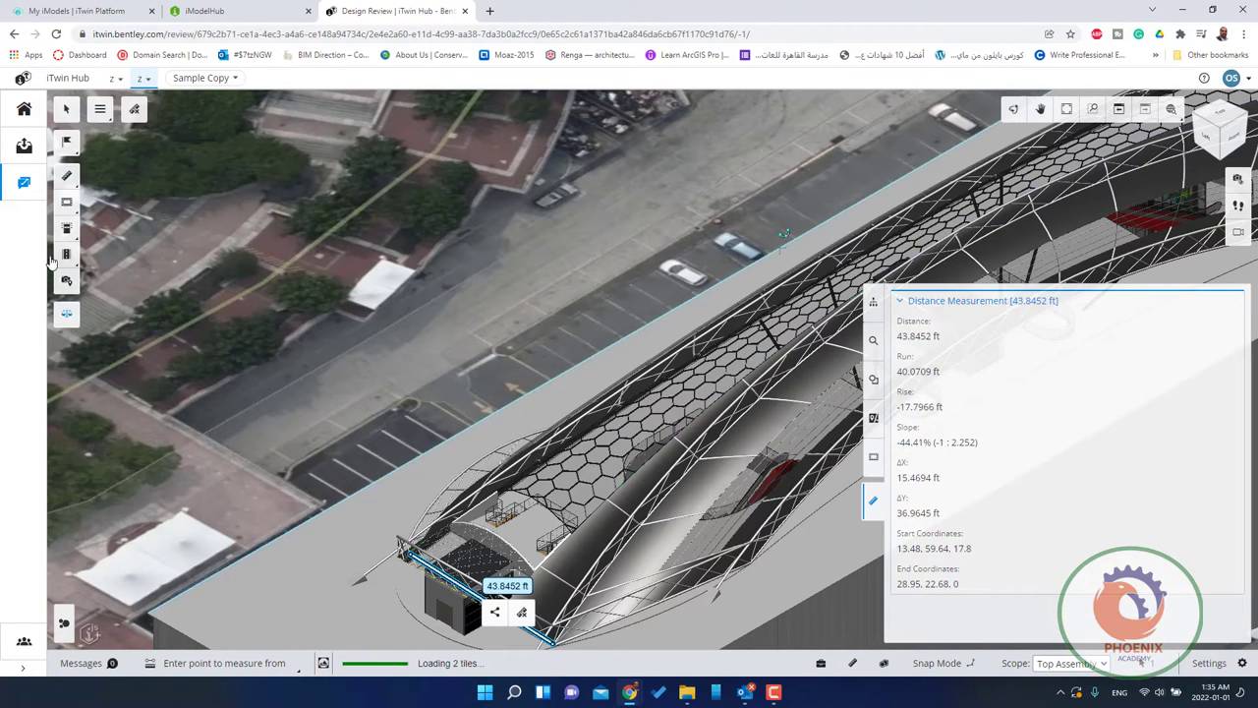
{"action": "left_click", "coordinate": [67, 205]}
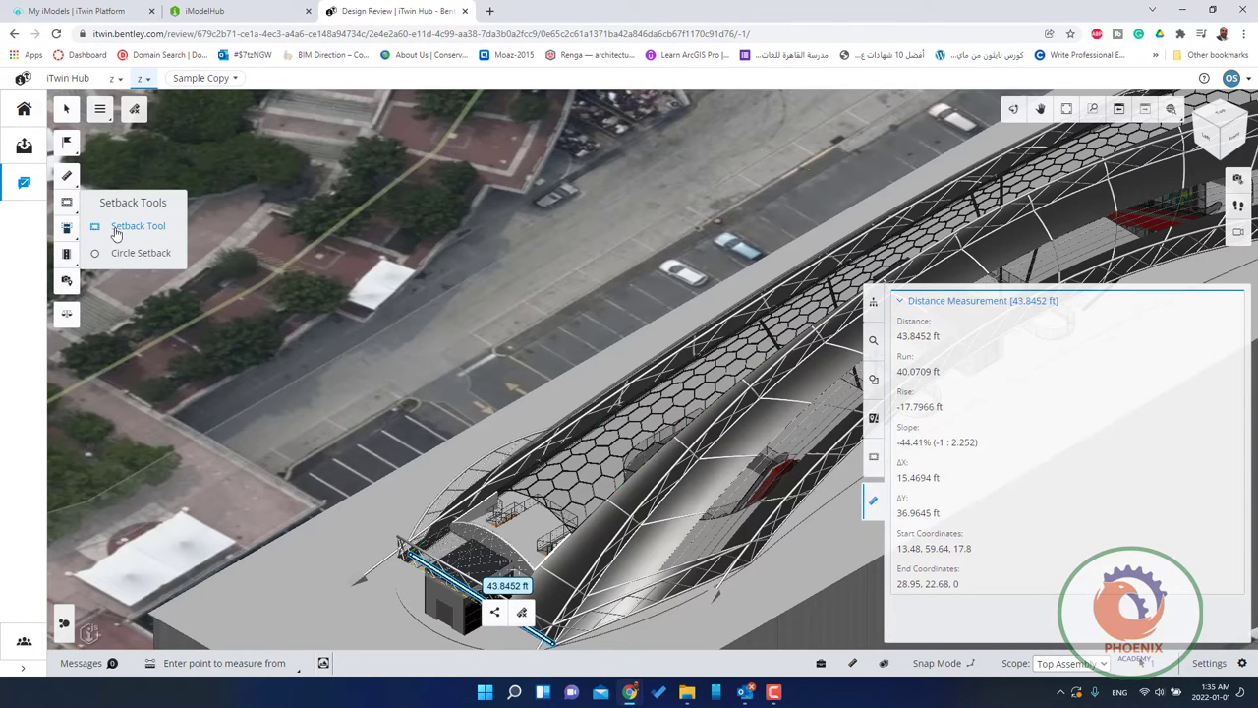
- Apply a circle setback to a roof element, then go back to the Select tool
{"action": "left_click", "coordinate": [131, 253]}
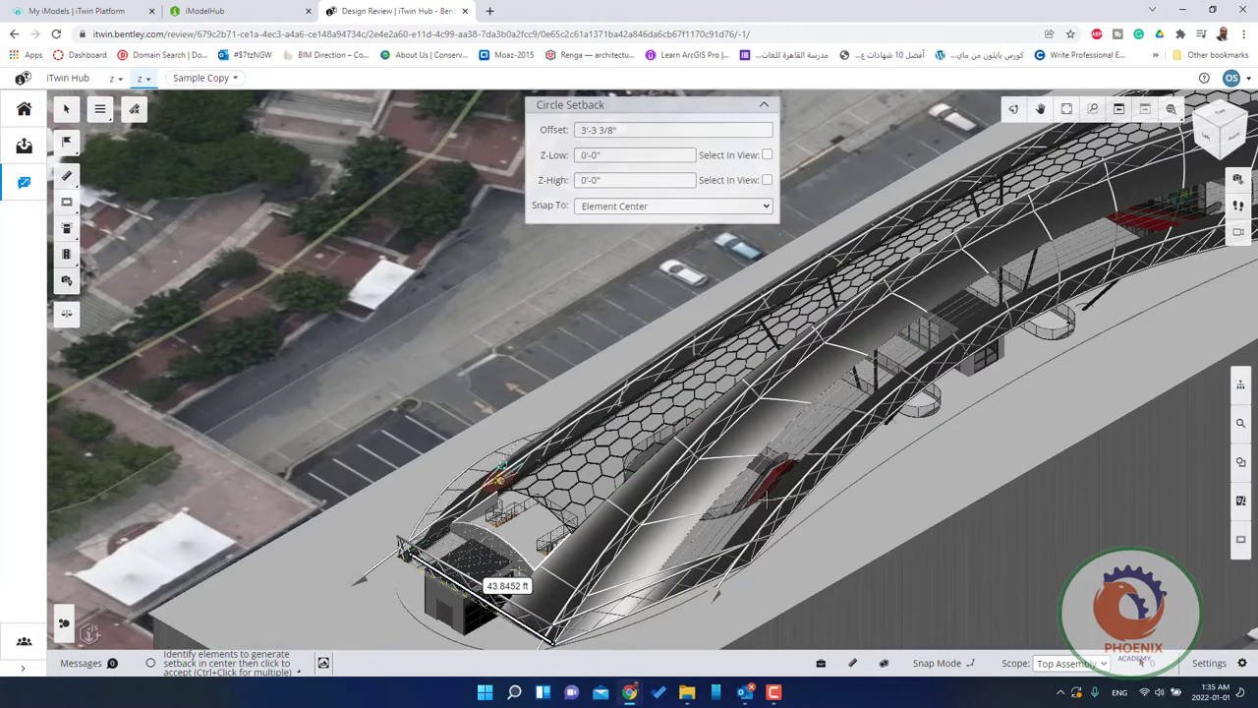
{"action": "left_click", "coordinate": [829, 490]}
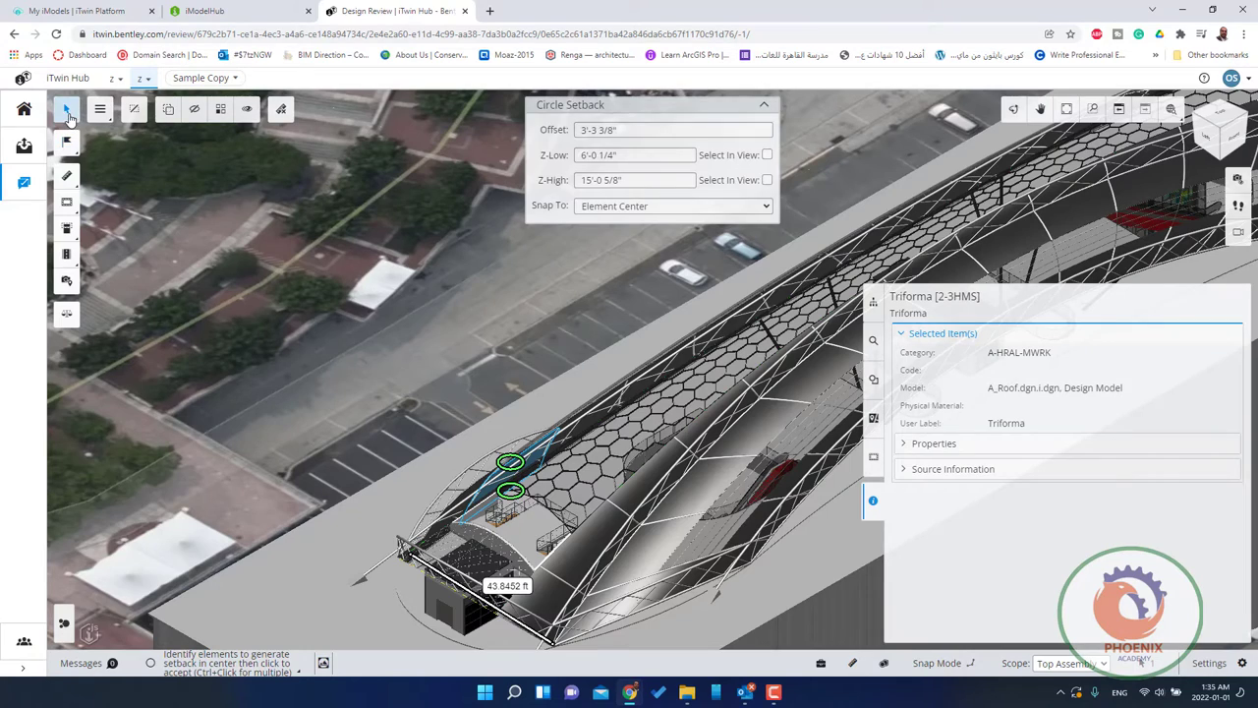
{"action": "left_click", "coordinate": [67, 111]}
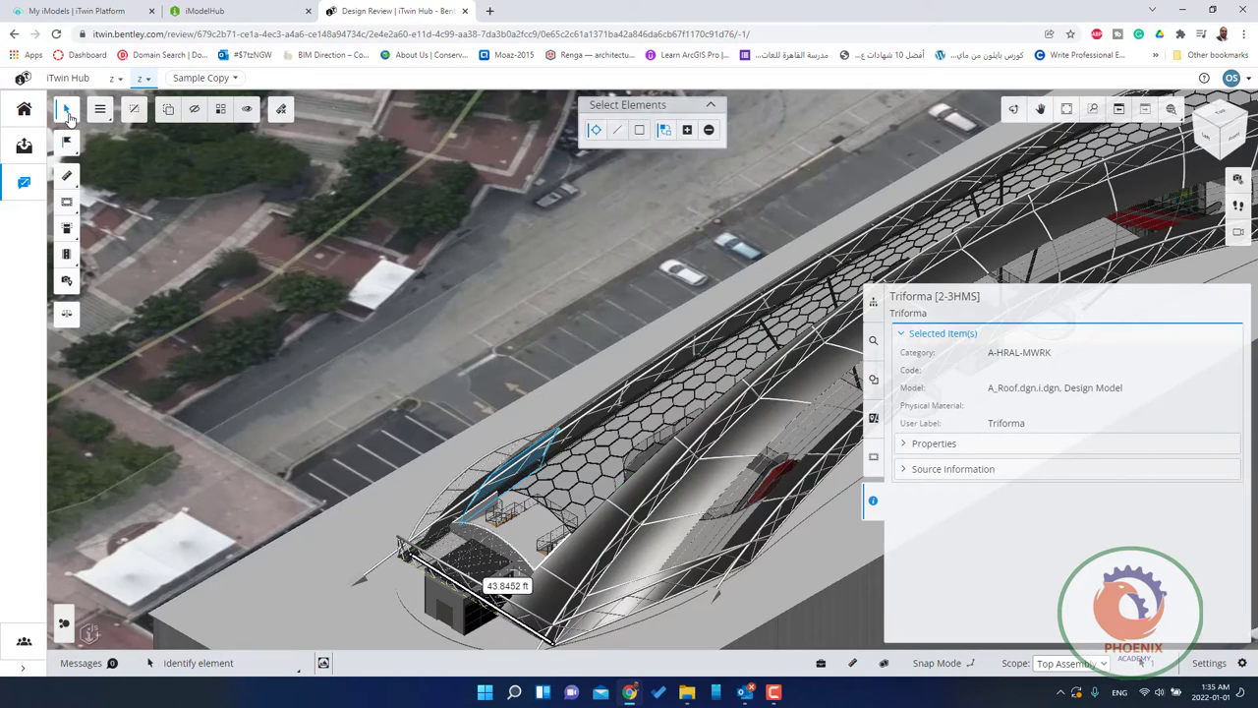
- Select a roof panel, then line-select the roof elements it crosses
{"action": "left_click", "coordinate": [663, 358]}
{"action": "left_click", "coordinate": [618, 131]}
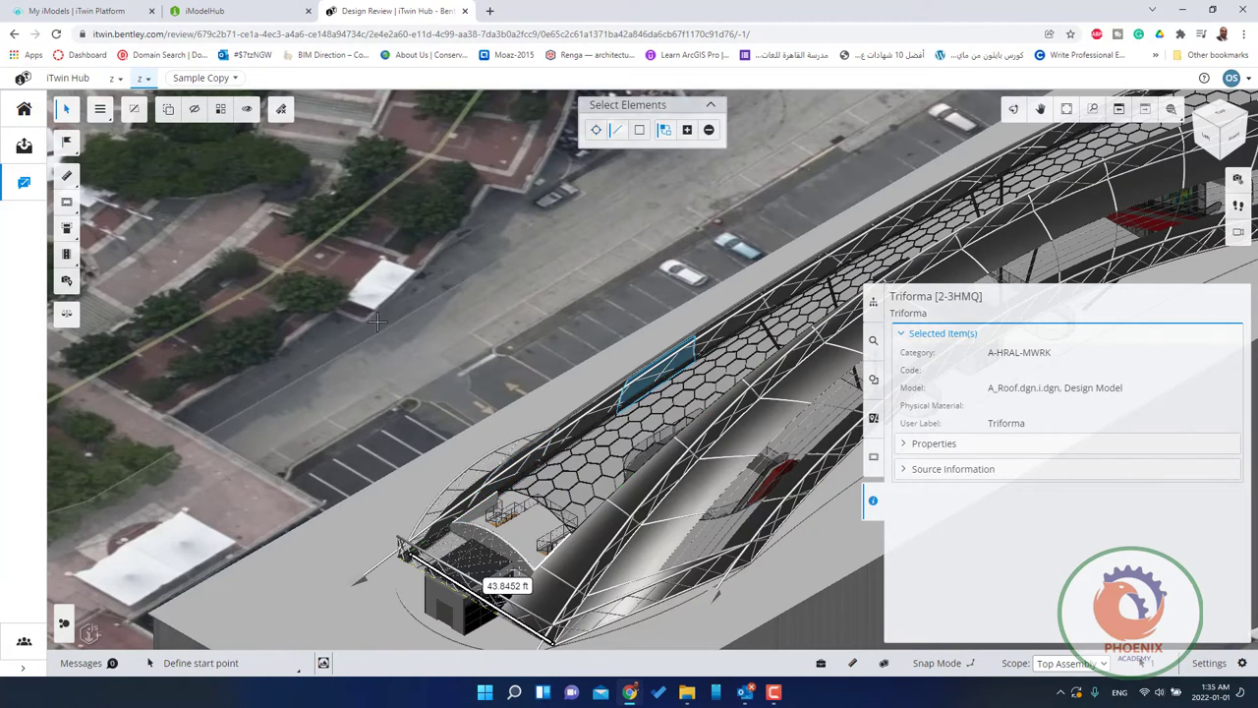
{"action": "scroll", "coordinate": [558, 295], "scroll_direction": "down", "scroll_amount": 5}
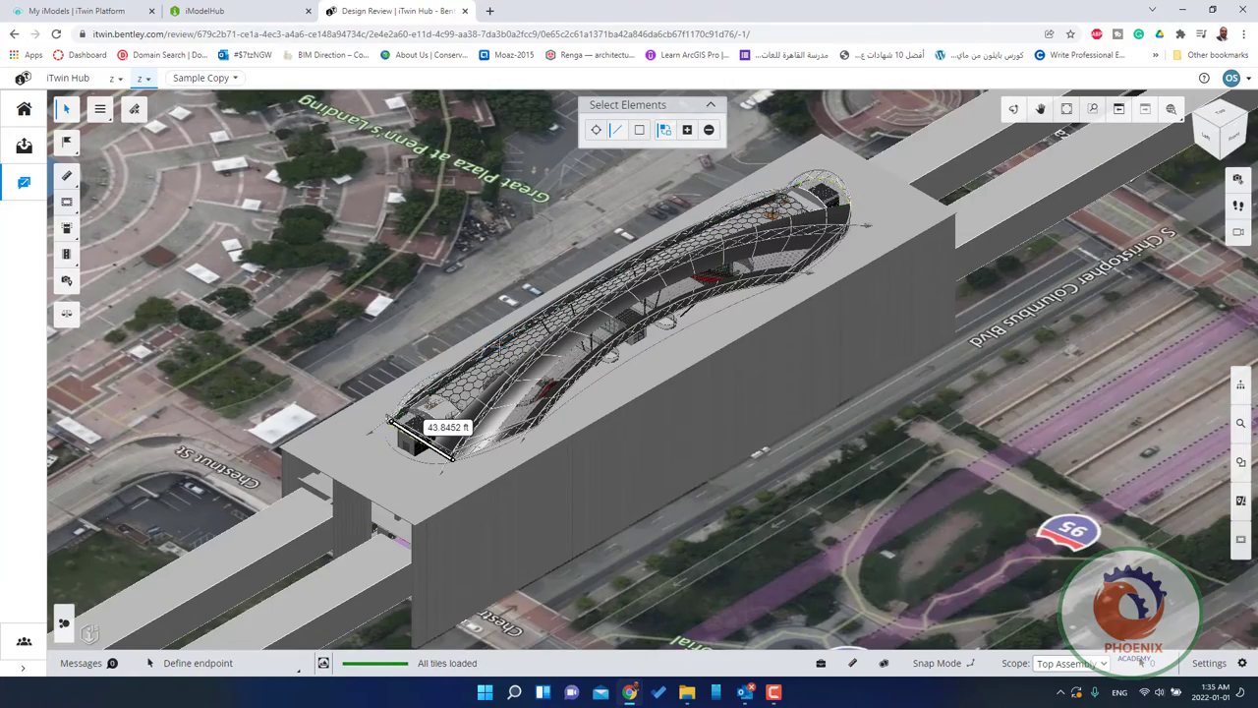
{"action": "left_click", "coordinate": [528, 335]}
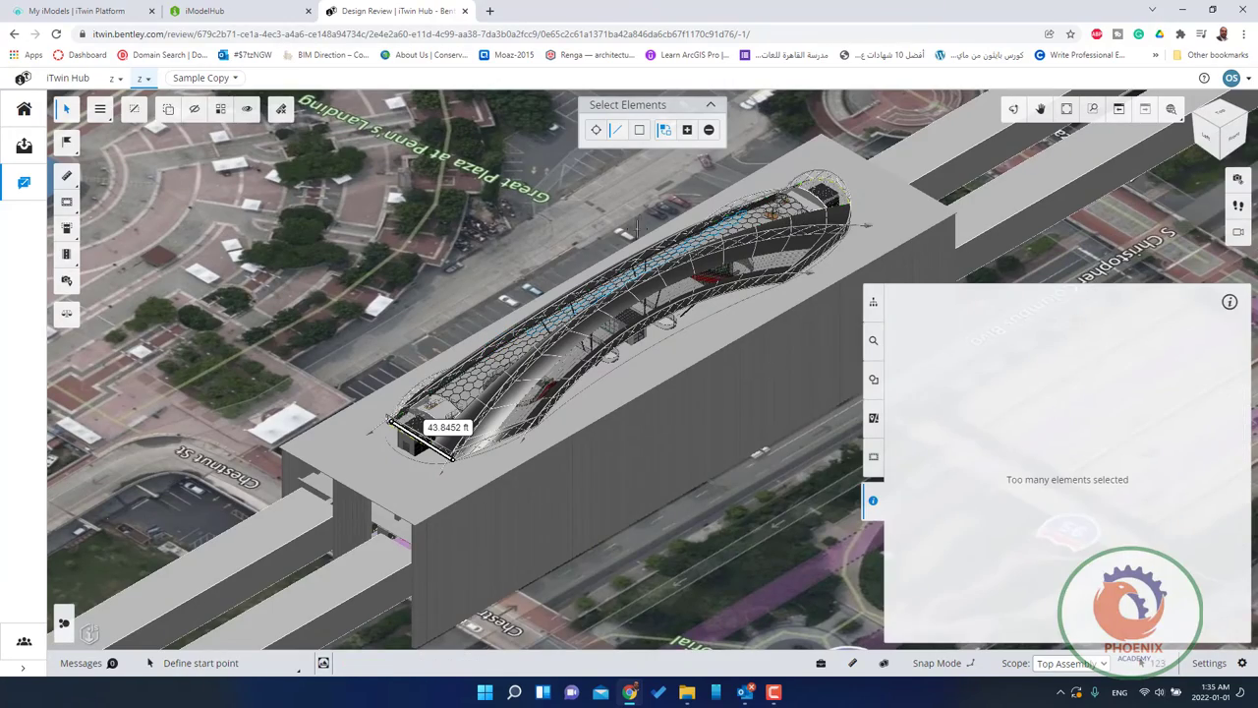
{"action": "scroll", "coordinate": [587, 236], "scroll_direction": "up", "scroll_amount": 8}
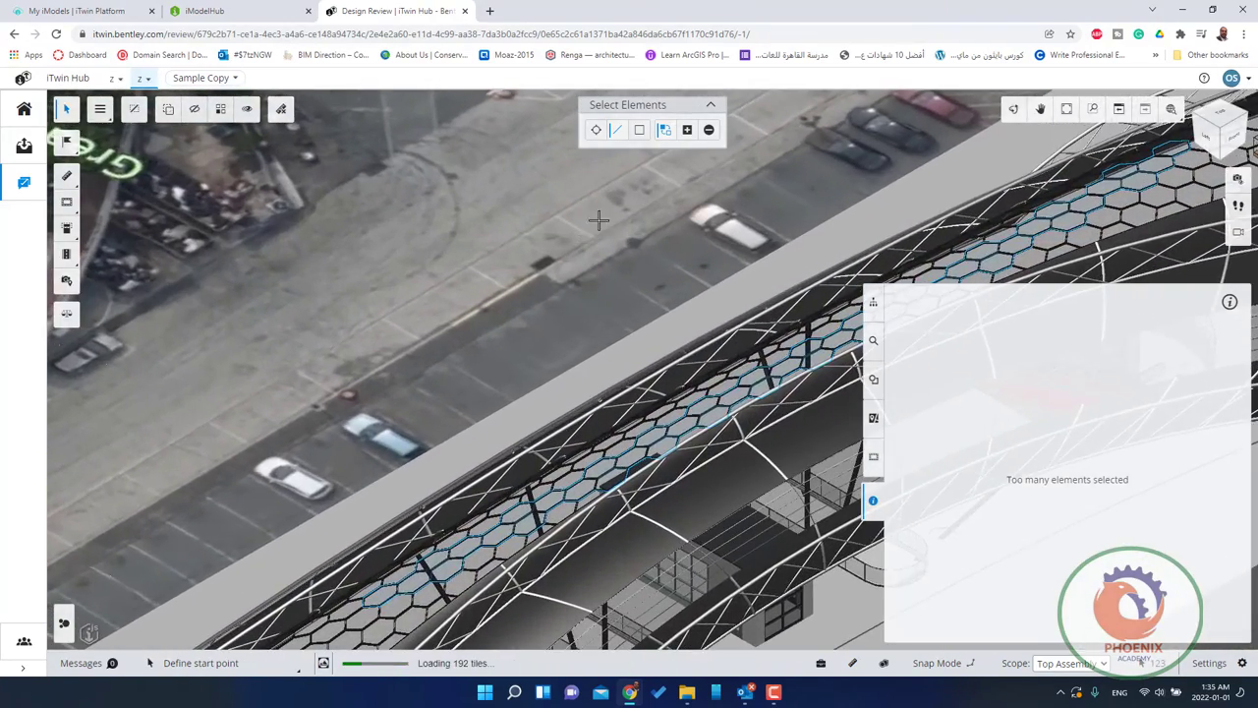
- Box-select several canopy members along the roof edge to show their combined properties
{"action": "left_click", "coordinate": [639, 131]}
{"action": "left_click", "coordinate": [649, 273]}
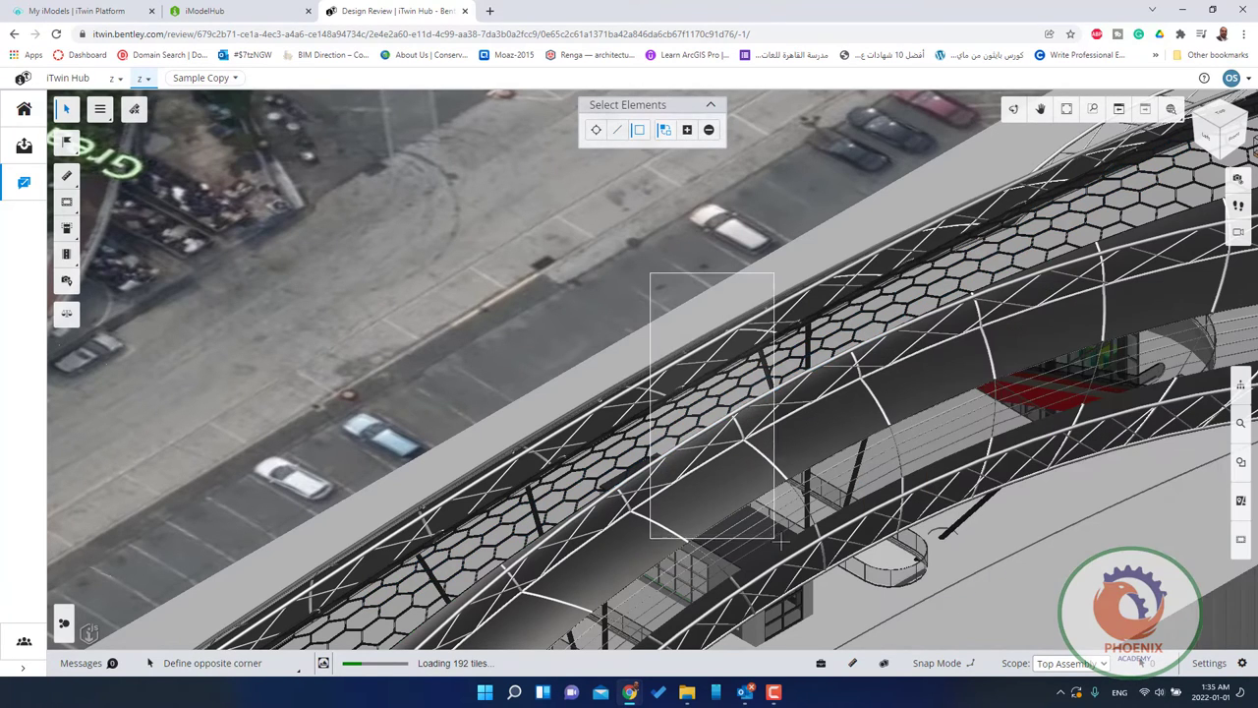
{"action": "left_click", "coordinate": [654, 321]}
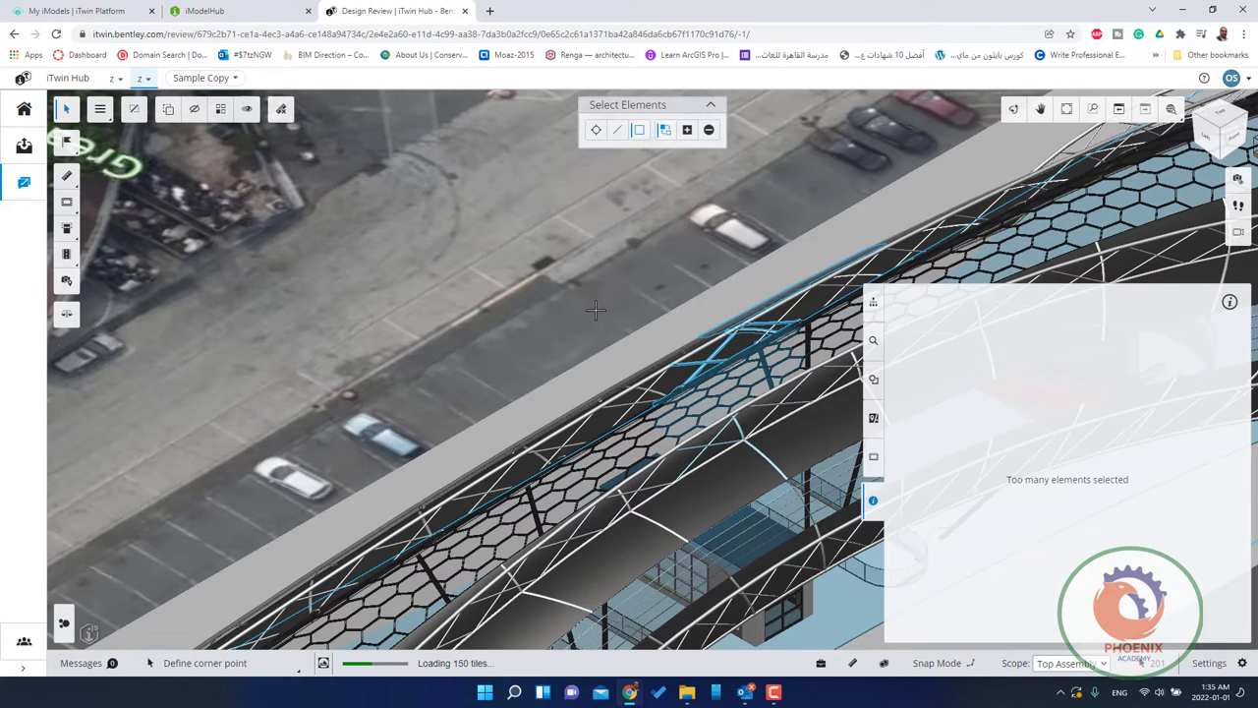
{"action": "left_click", "coordinate": [597, 316]}
{"action": "left_click", "coordinate": [706, 374]}
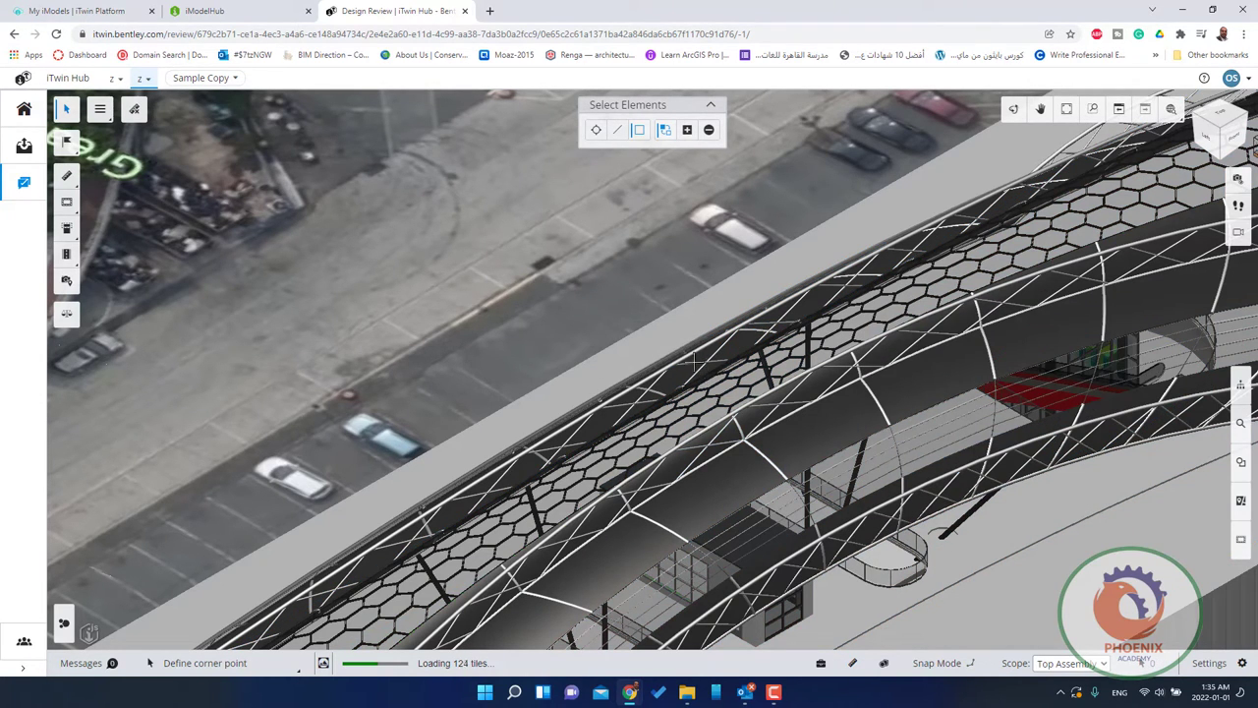
{"action": "left_click", "coordinate": [609, 303]}
{"action": "left_click", "coordinate": [756, 391]}
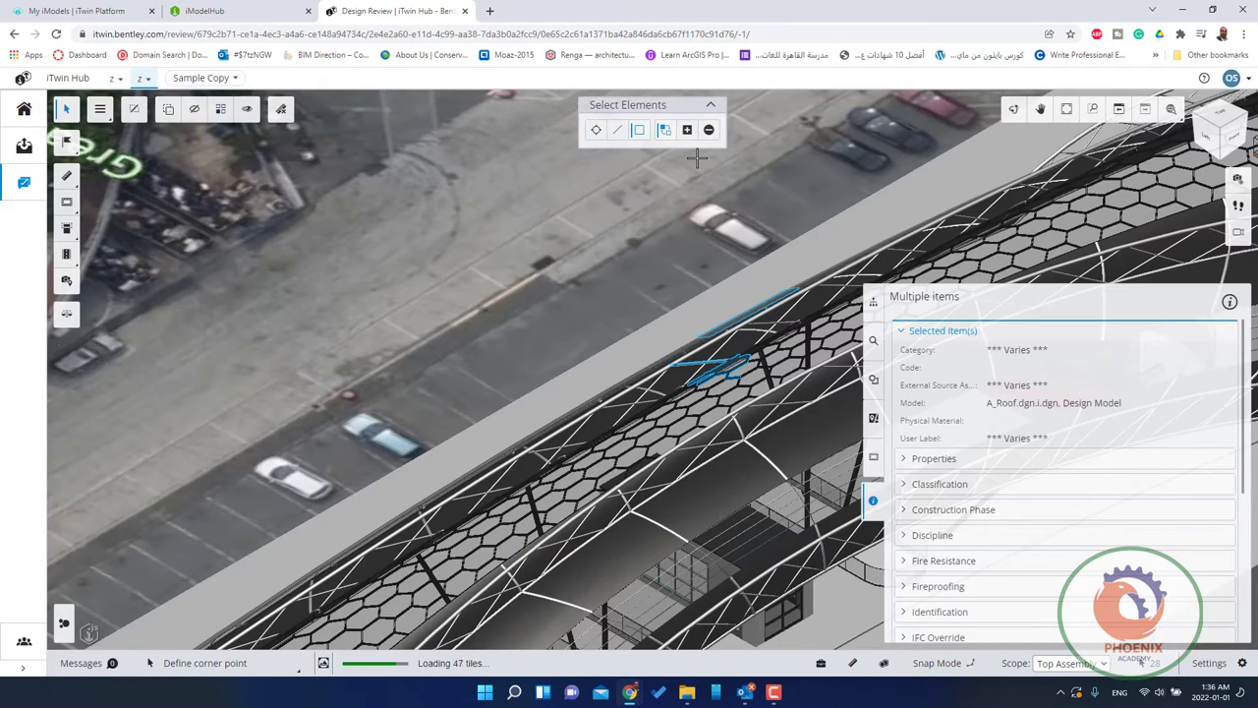
{"action": "left_click", "coordinate": [67, 280]}
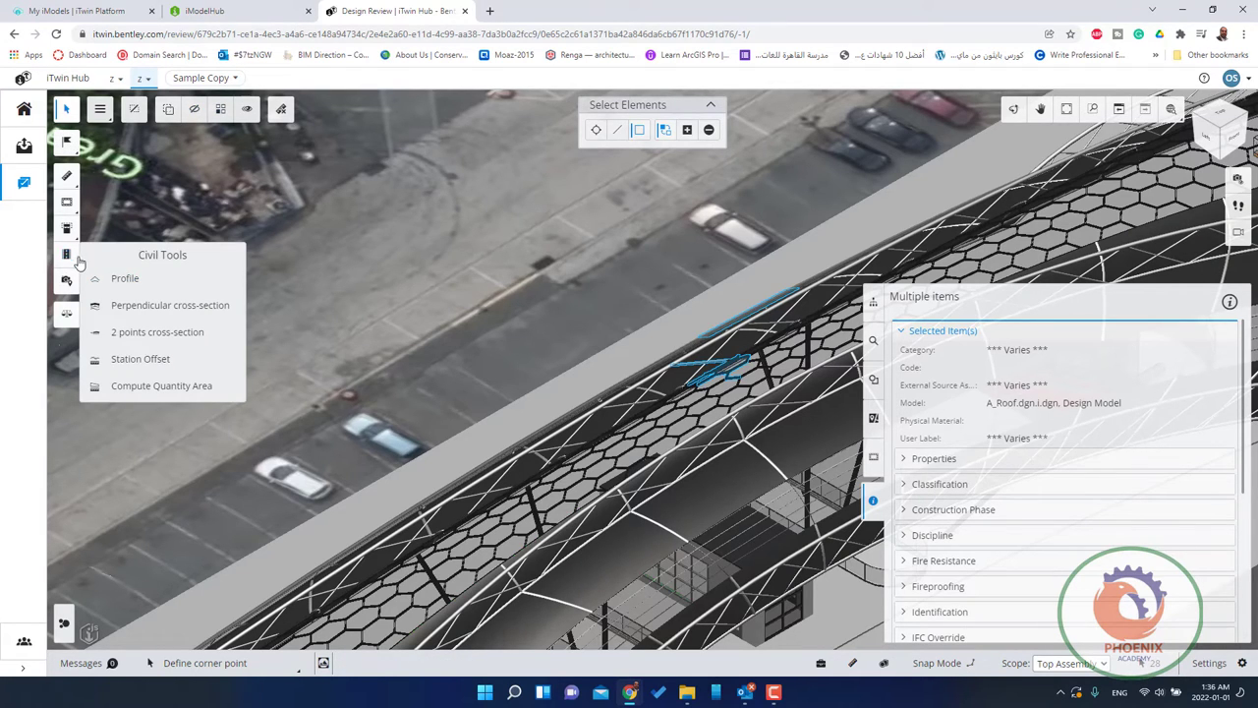
- Run the civil Profile tool and zoom around the alignment
{"action": "left_click", "coordinate": [65, 255]}
{"action": "left_click", "coordinate": [66, 255]}
{"action": "left_click", "coordinate": [125, 279]}
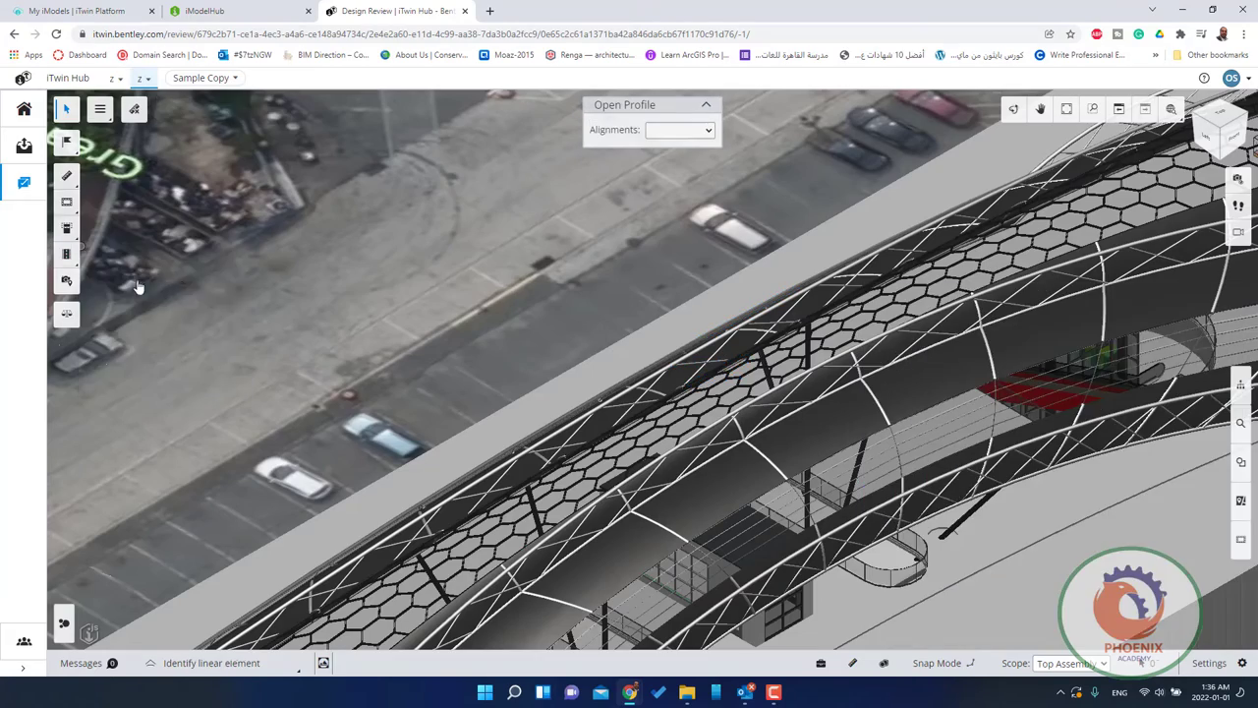
{"action": "scroll", "coordinate": [341, 258], "scroll_direction": "down", "scroll_amount": 5}
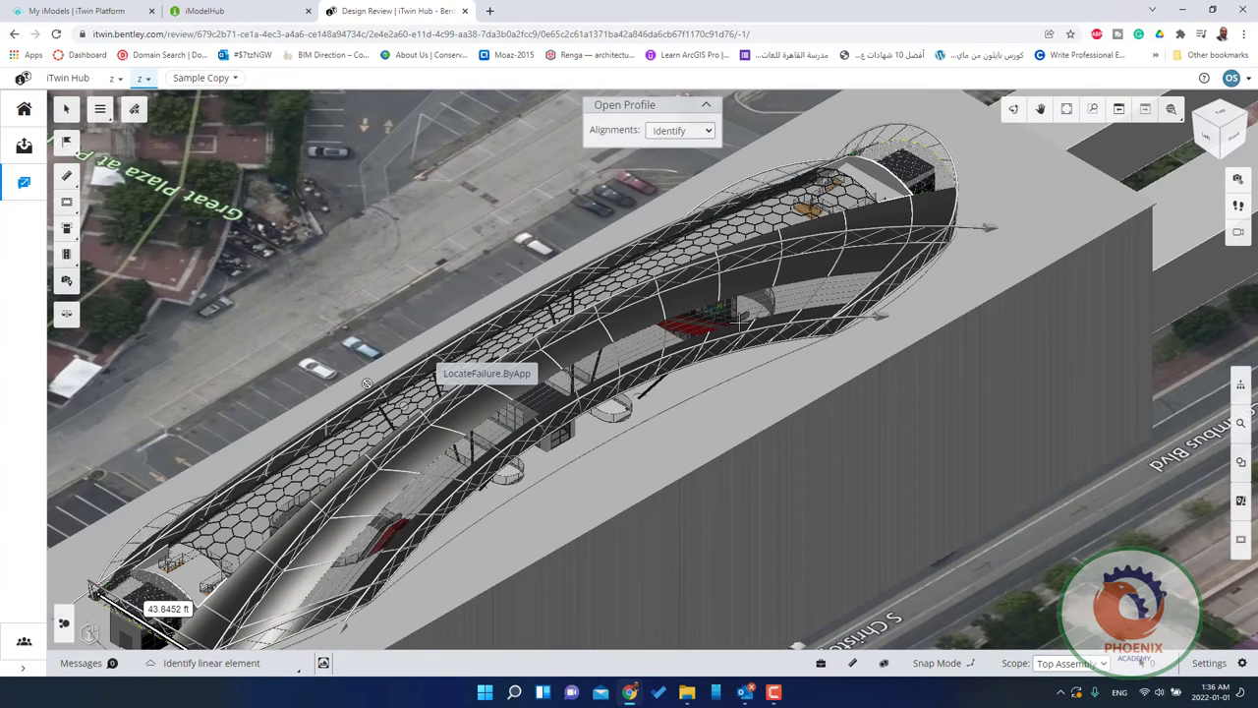
{"action": "scroll", "coordinate": [503, 376], "scroll_direction": "up", "scroll_amount": 3}
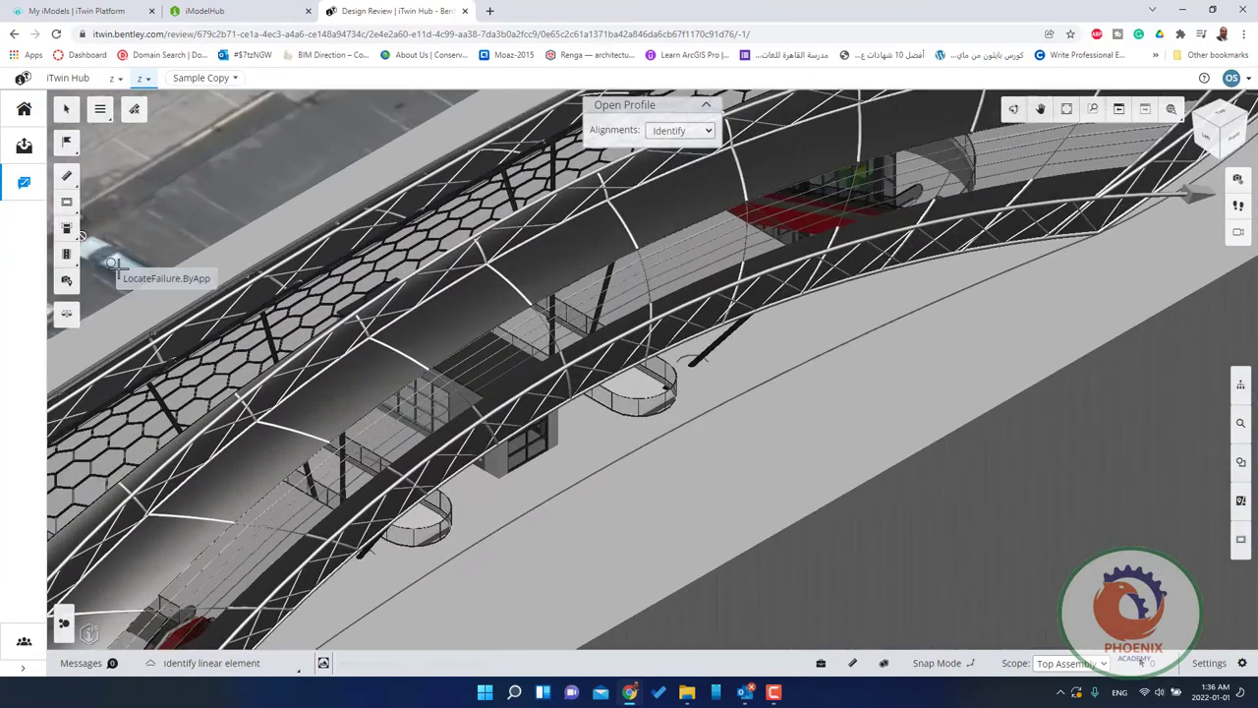
{"action": "scroll", "coordinate": [504, 376], "scroll_direction": "up", "scroll_amount": 2}
{"action": "scroll", "coordinate": [503, 377], "scroll_direction": "up", "scroll_amount": 1}
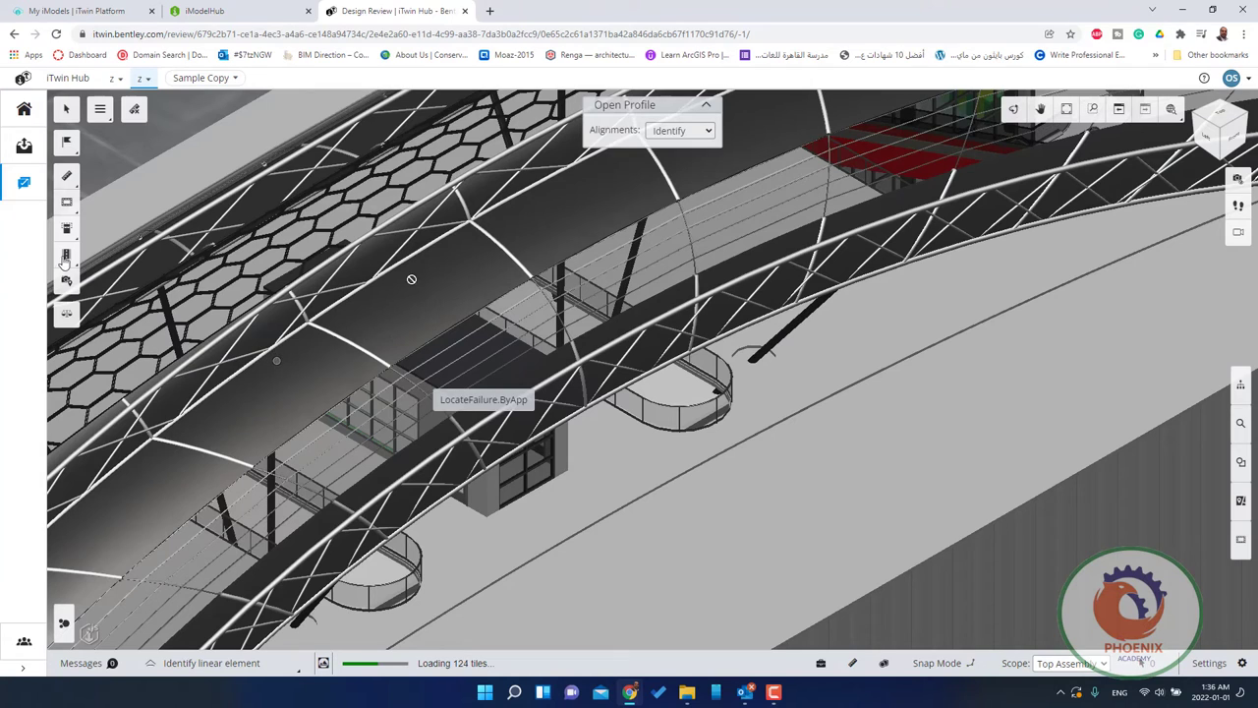
- Start the civil Station Offset tool and zoom out over the model
{"action": "left_click", "coordinate": [65, 255]}
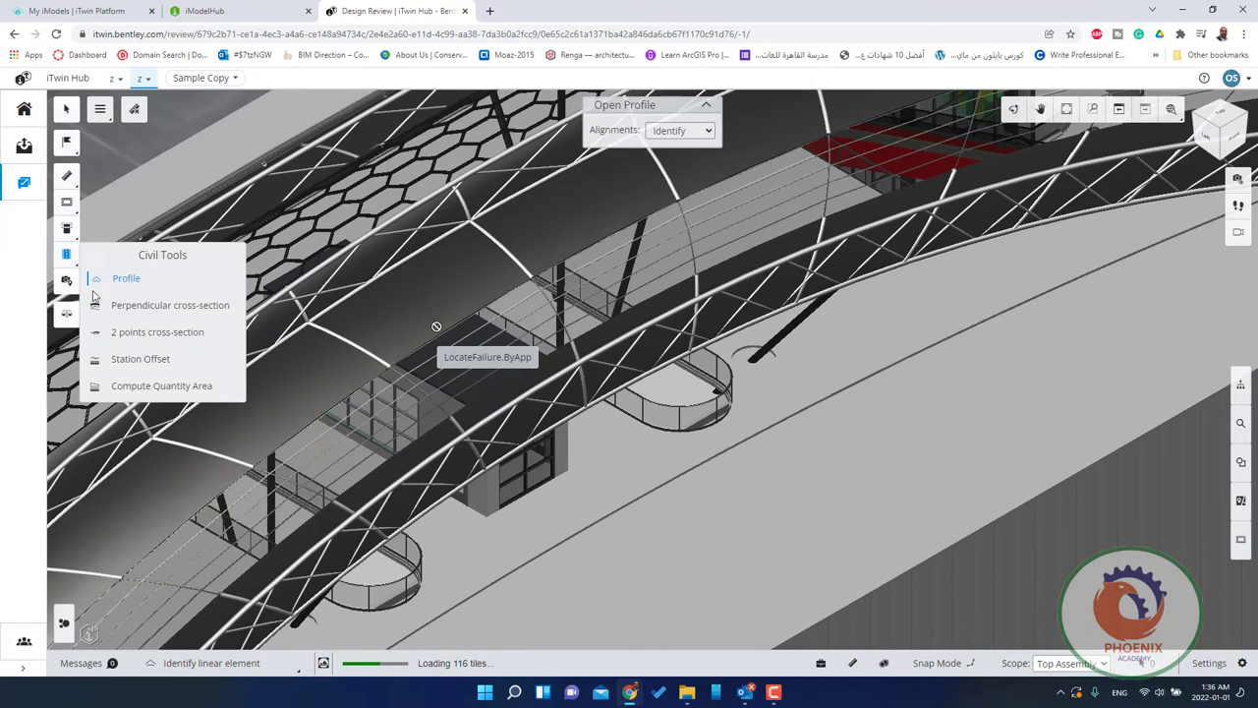
{"action": "left_click", "coordinate": [167, 368]}
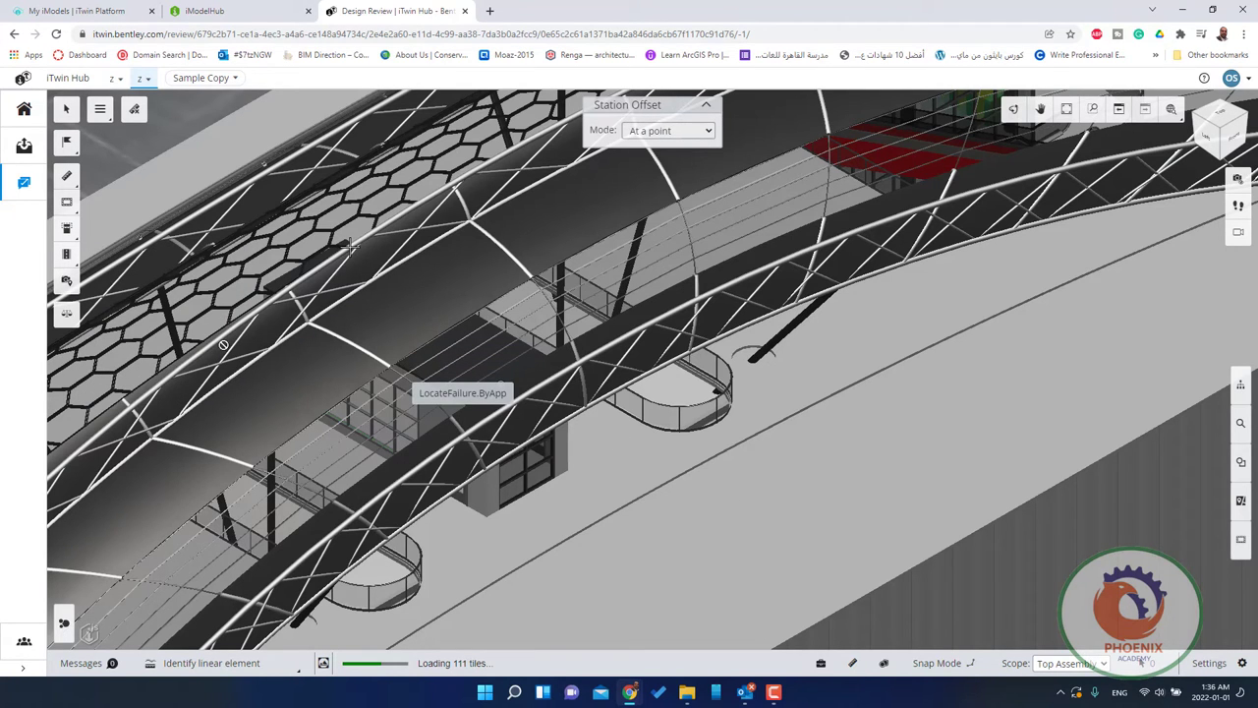
{"action": "scroll", "coordinate": [335, 340], "scroll_direction": "down", "scroll_amount": 5}
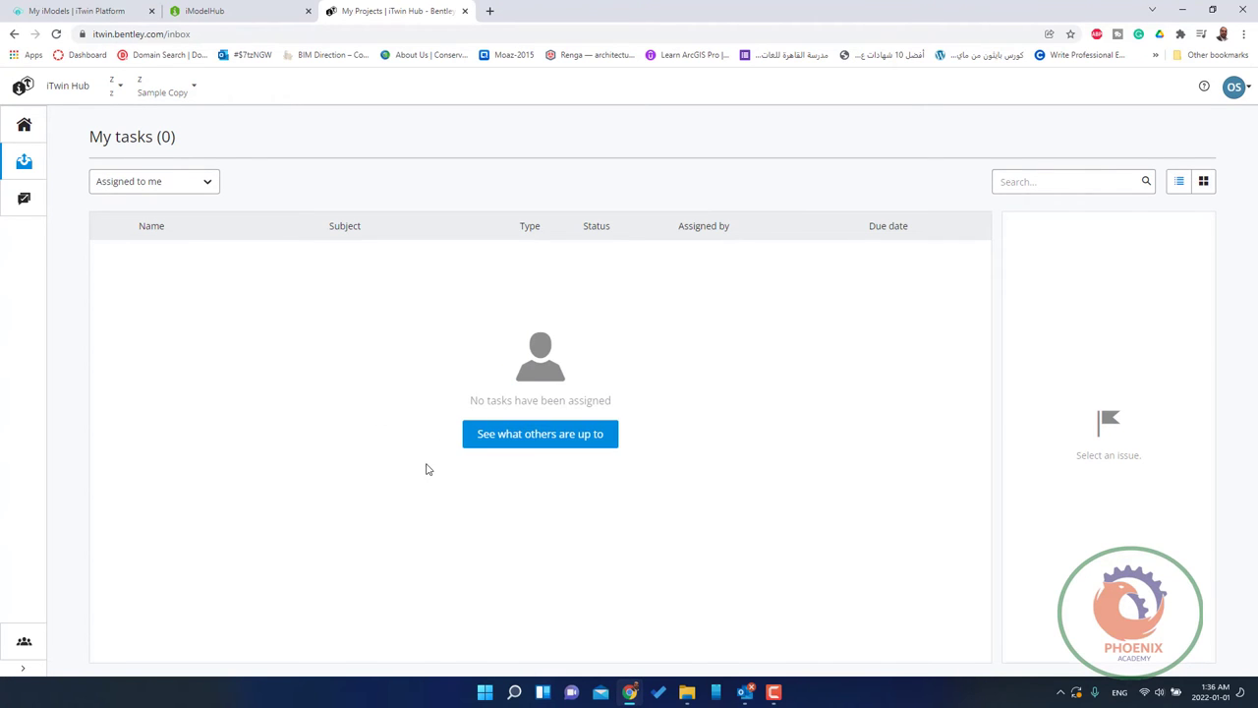
- Reopen the Design Review viewer with the metro station iModel along the Delaware River
{"action": "left_click", "coordinate": [26, 199]}
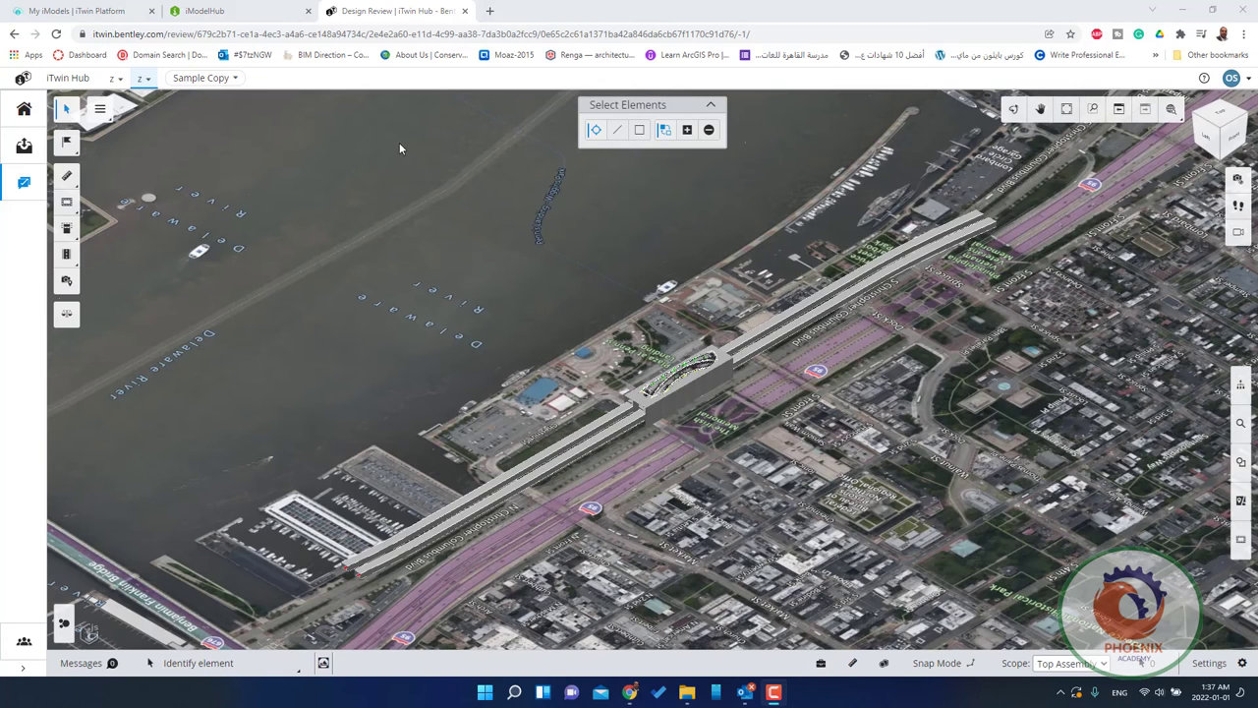
- Switch from Main View to the SafetiBase frontstage, closing the Risk Management Service connection dialog
{"action": "left_click", "coordinate": [98, 112]}
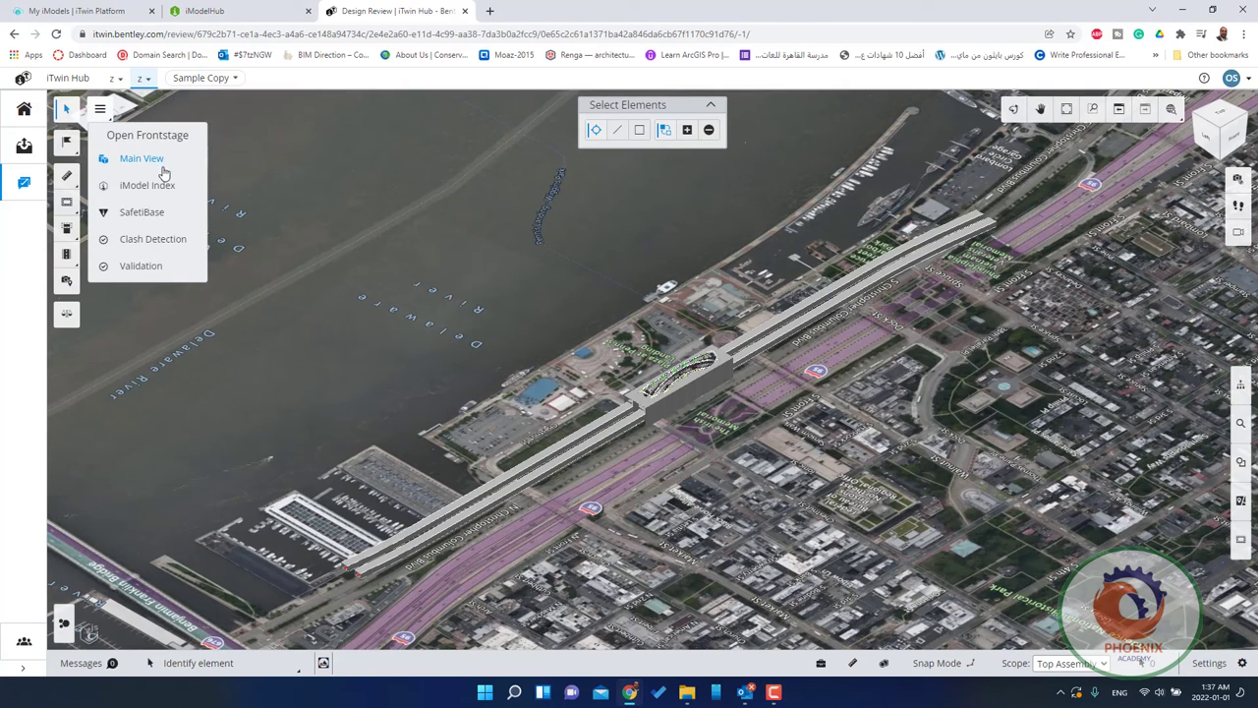
{"action": "left_click", "coordinate": [162, 169]}
{"action": "left_click", "coordinate": [101, 112]}
{"action": "left_click", "coordinate": [149, 214]}
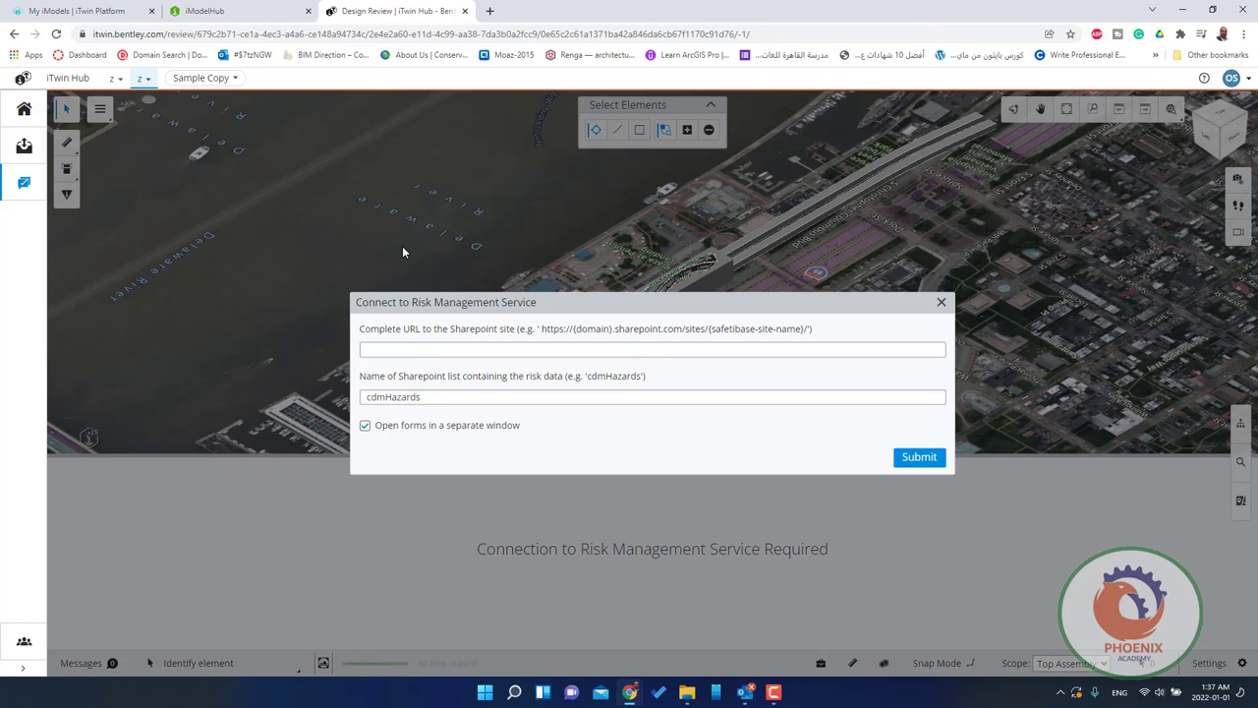
{"action": "left_click", "coordinate": [941, 303]}
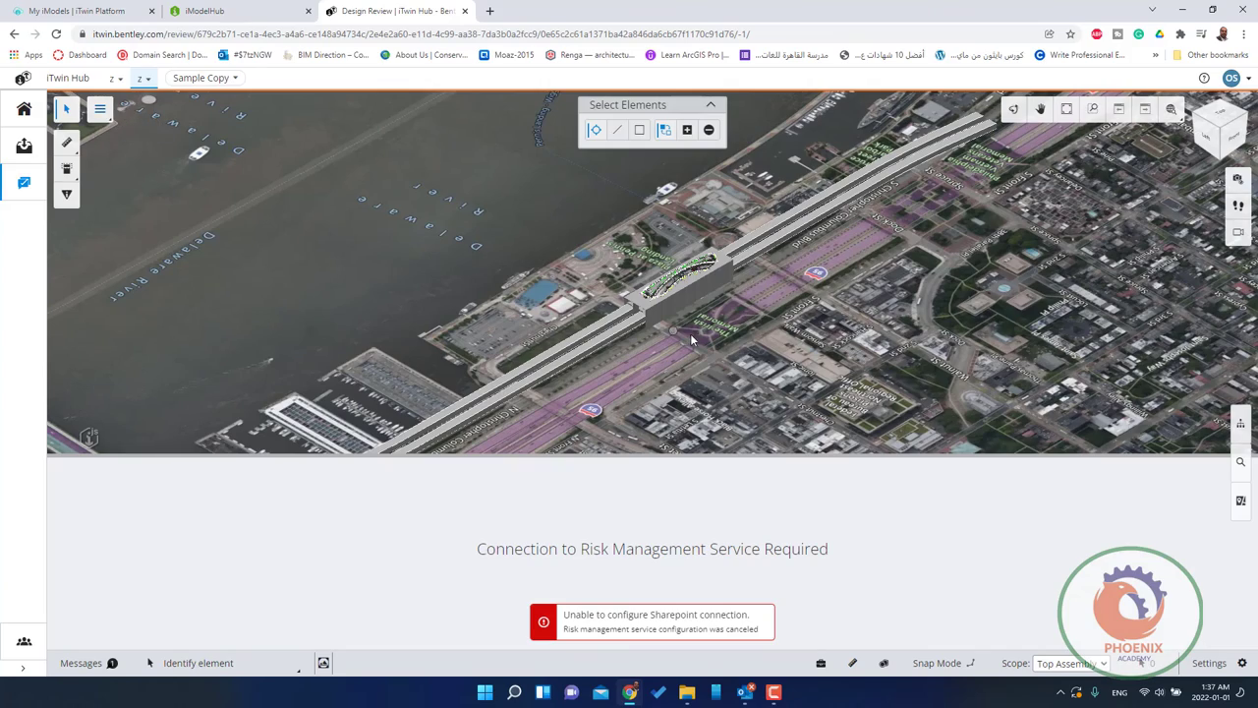
{"action": "scroll", "coordinate": [737, 259], "scroll_direction": "up", "scroll_amount": 5}
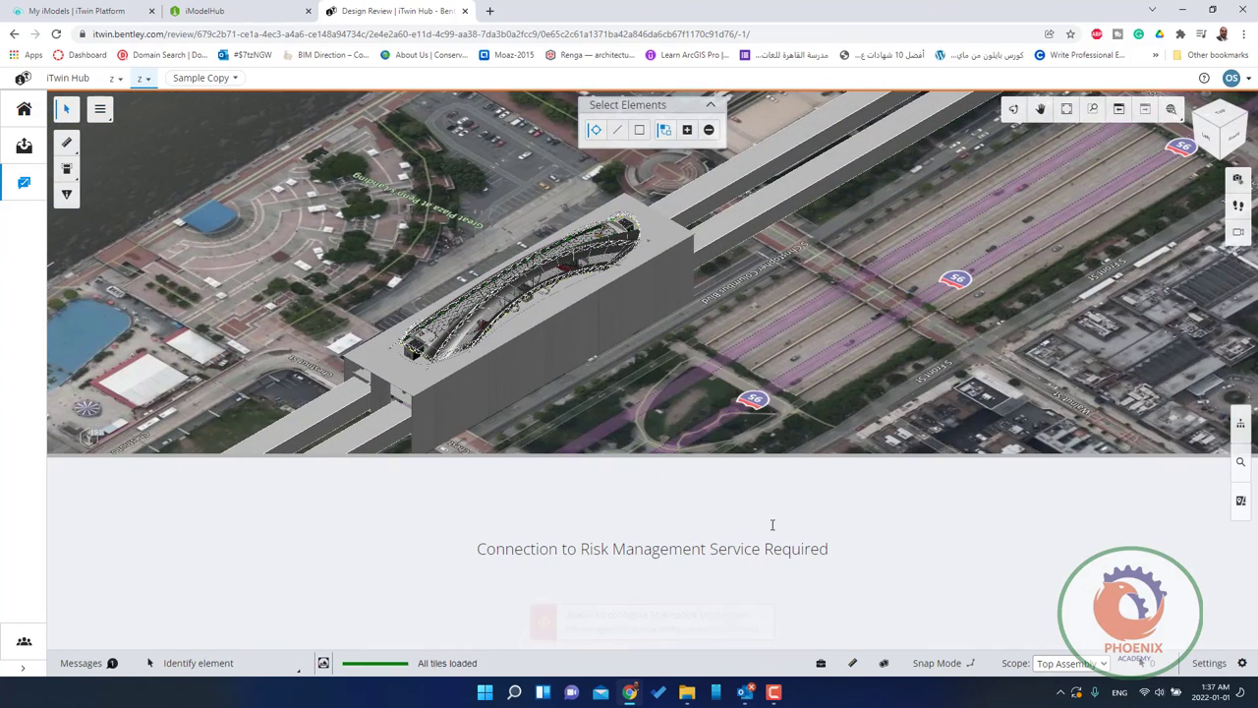
{"action": "left_click", "coordinate": [89, 115]}
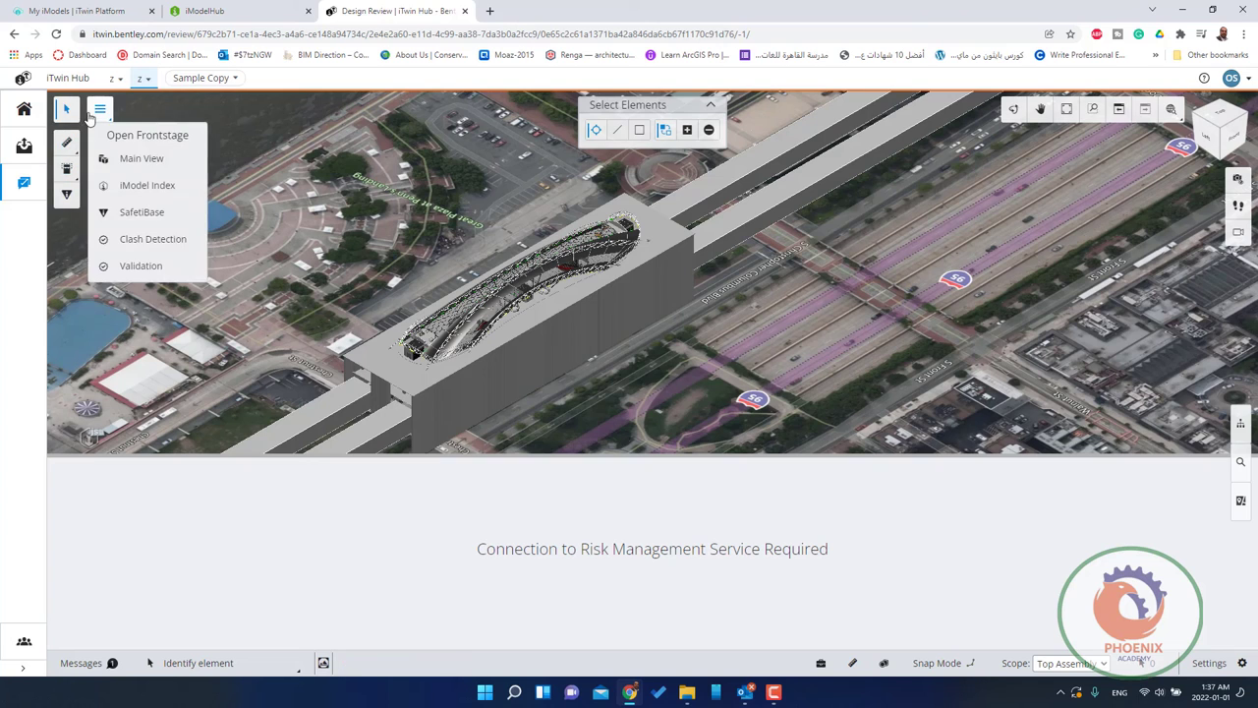
- Open the Clash Detection frontstage to see its empty Select Clash Result list
{"action": "left_click", "coordinate": [169, 248]}
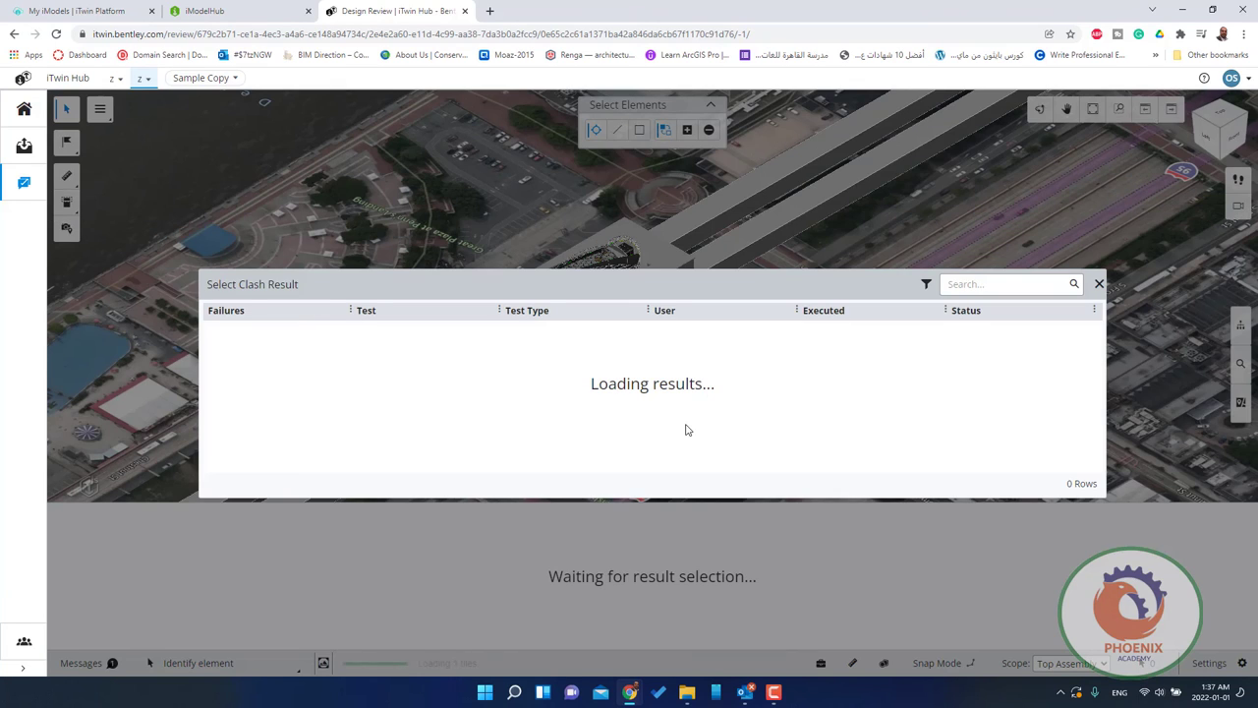